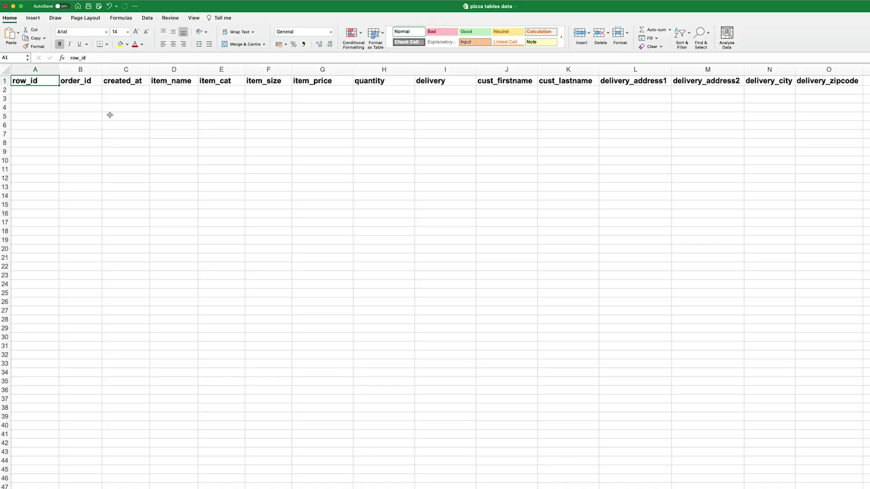
Review the row_id, order_id and delivery address columns of the pizza orders sheet, including the sample rows for one order
{"action": "left_click", "coordinate": [81, 69]}
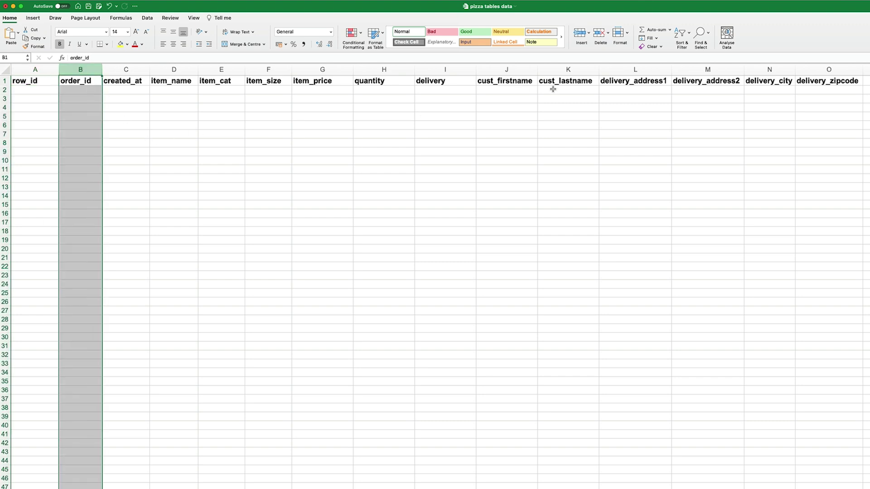
{"action": "left_click_drag", "start_coordinate": [635, 70], "coordinate": [815, 70]}
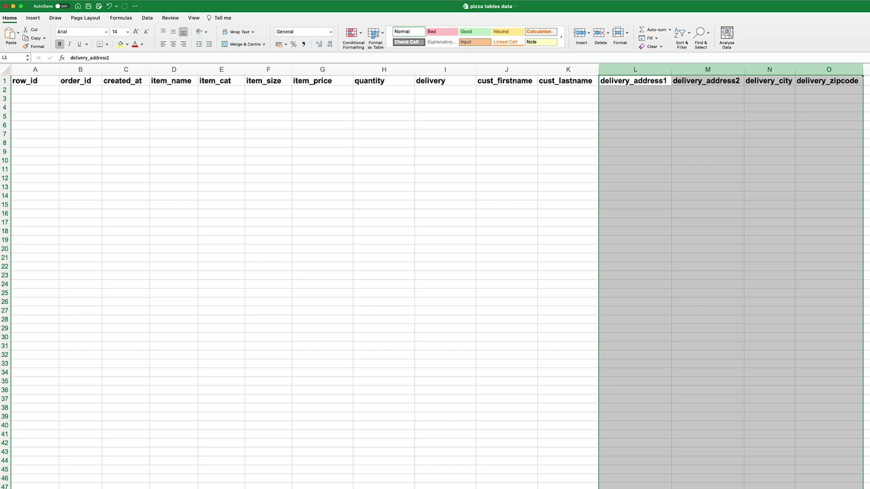
{"action": "left_click", "coordinate": [41, 82]}
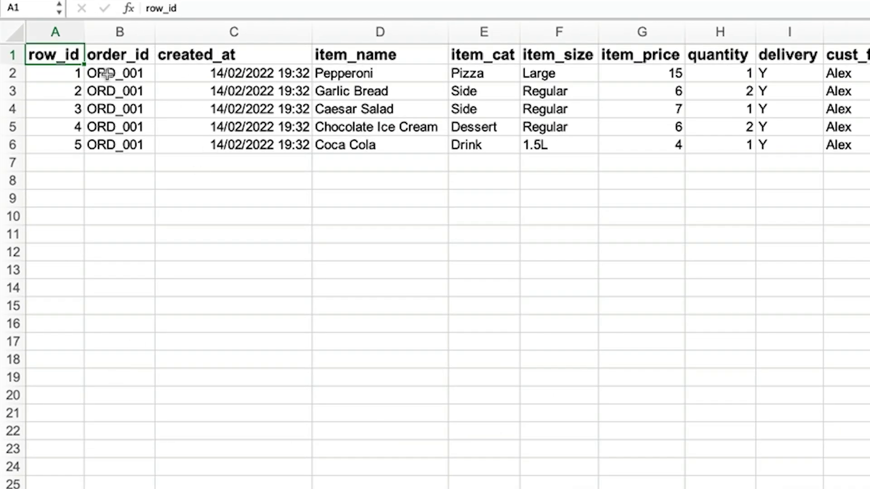
{"action": "left_click", "coordinate": [119, 30]}
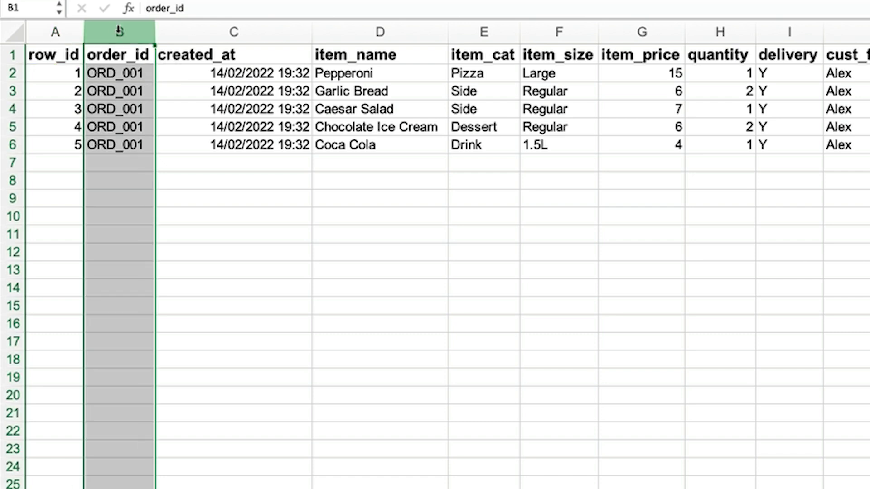
{"action": "left_click", "coordinate": [58, 31]}
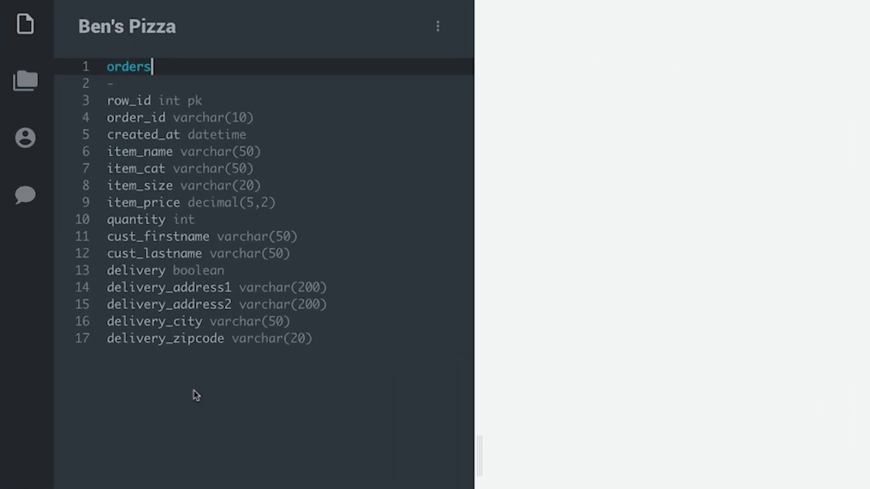
Switch to the Ben's Pizza database diagram and examine the row_id field's name, data type and primary key marker
{"action": "double_click", "coordinate": [132, 101]}
{"action": "double_click", "coordinate": [171, 101]}
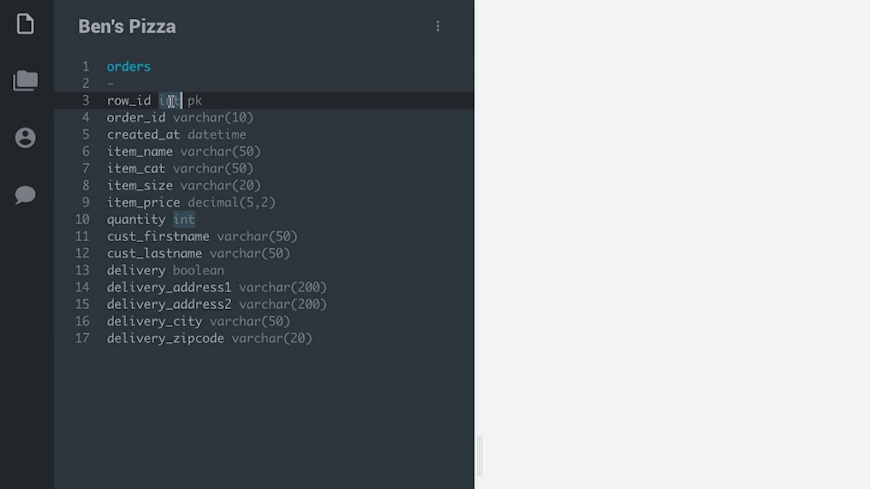
{"action": "double_click", "coordinate": [194, 100]}
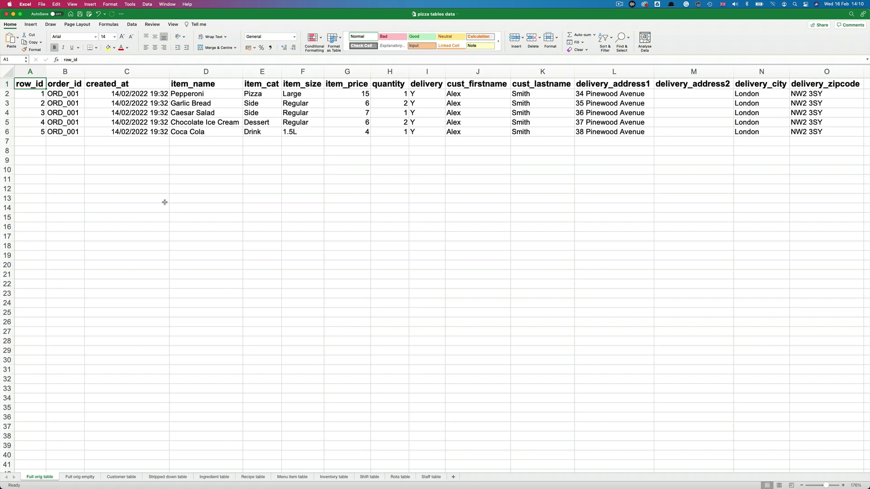
Switch to the spreadsheet and examine the repeated customer name and delivery address columns in the full original table
{"action": "left_click_drag", "start_coordinate": [498, 69], "coordinate": [797, 77]}
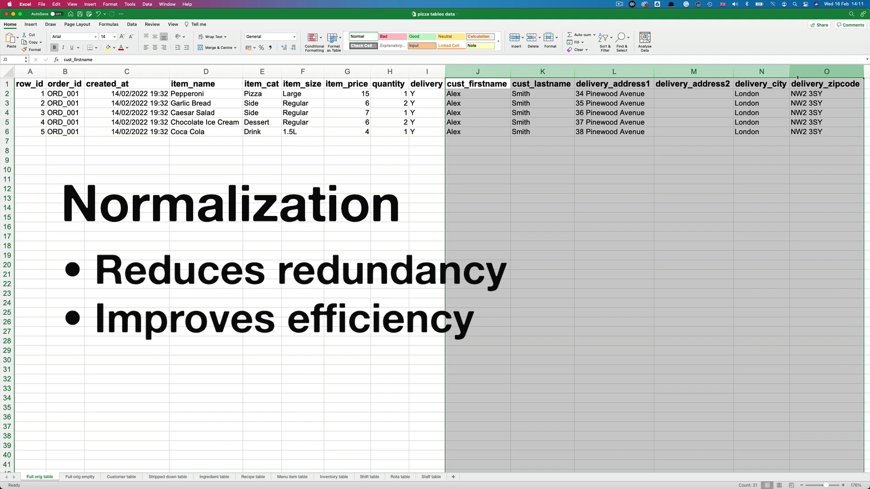
{"action": "left_click", "coordinate": [482, 72]}
{"action": "left_click_drag", "start_coordinate": [482, 73], "coordinate": [542, 73]}
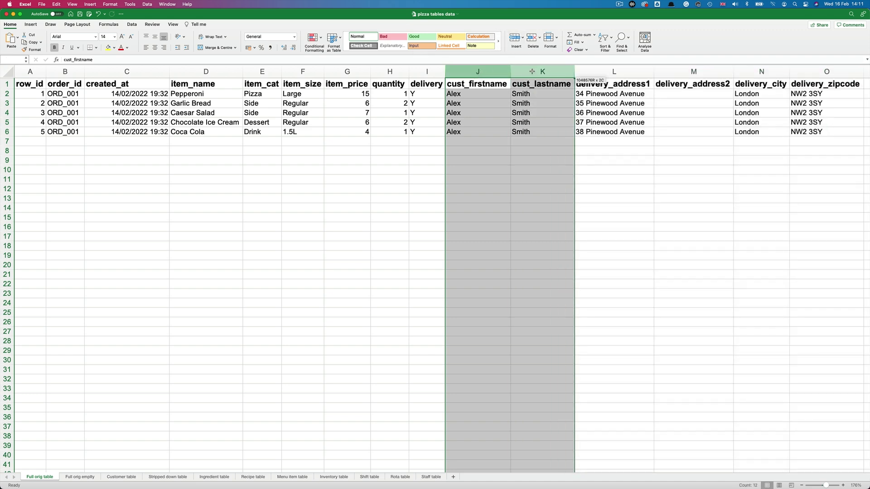
{"action": "left_click_drag", "start_coordinate": [614, 71], "coordinate": [817, 72]}
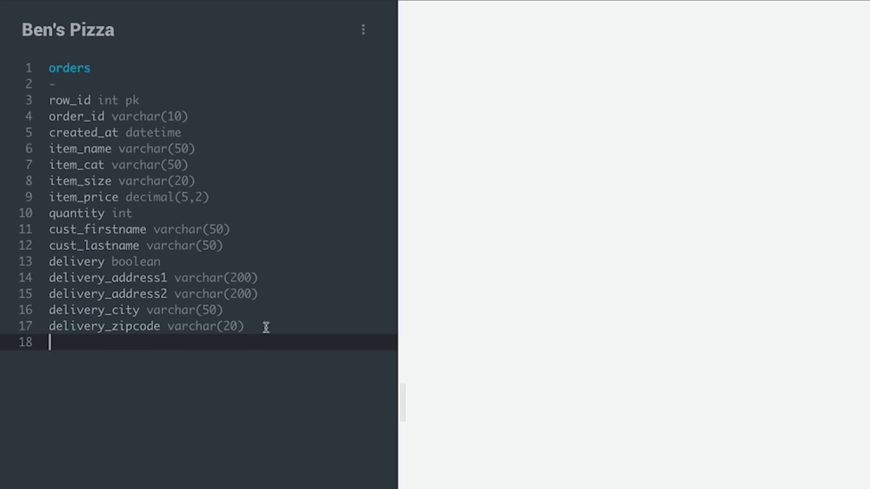
Start a new table definition named customers below the orders table, with its dash separator line
{"action": "left_click_drag", "start_coordinate": [50, 228], "coordinate": [44, 263]}
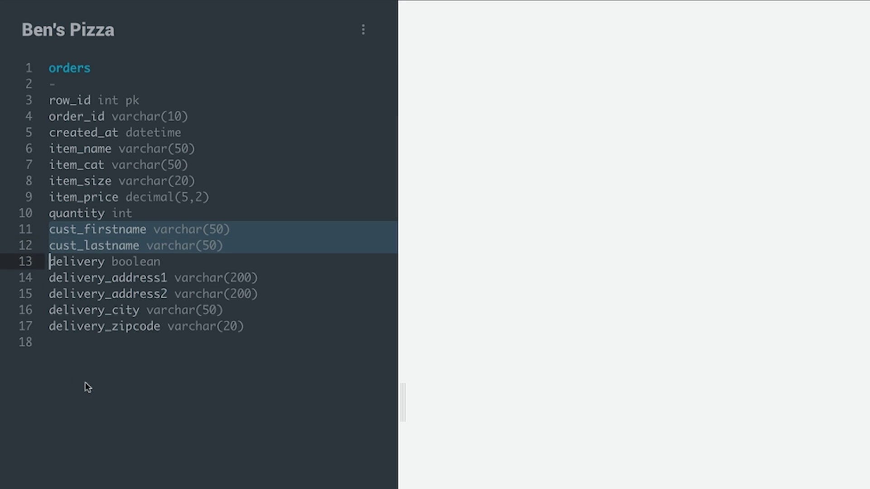
{"action": "left_click", "coordinate": [81, 346]}
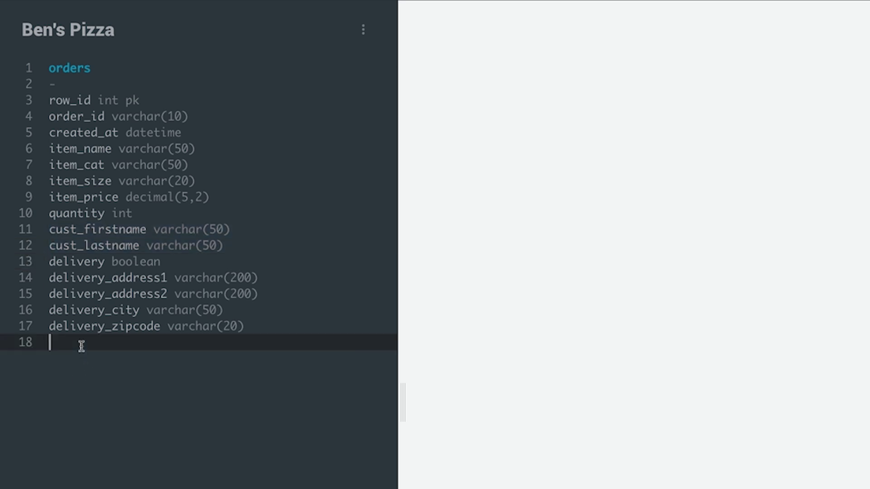
{"action": "key", "text": "Return"}
{"action": "type", "text": "customers"}
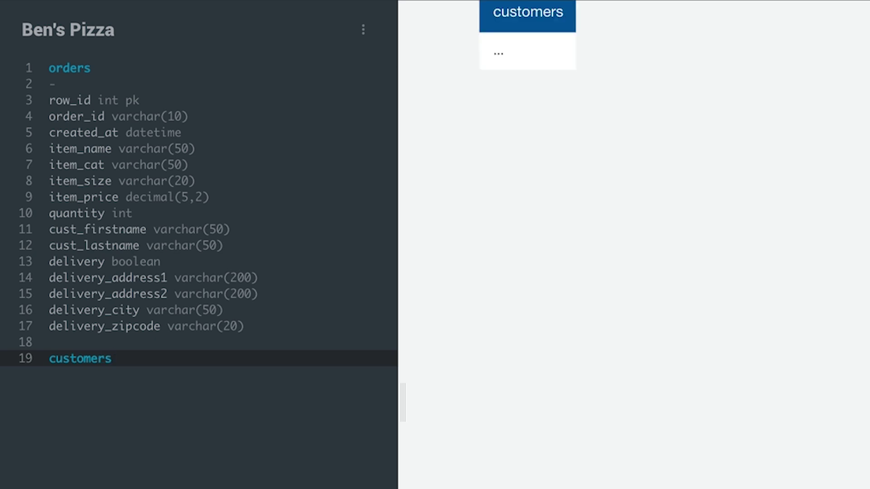
{"action": "key", "text": "Return"}
{"action": "type", "text": "-"}
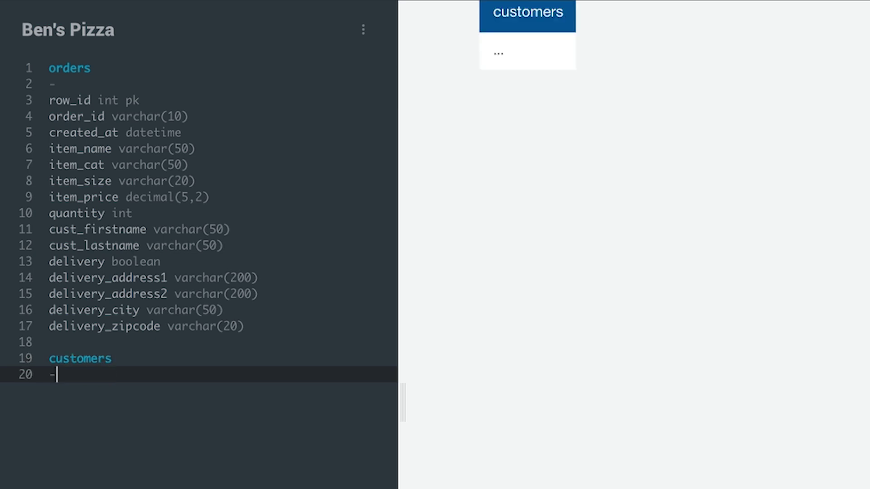
{"action": "key", "text": "Return"}
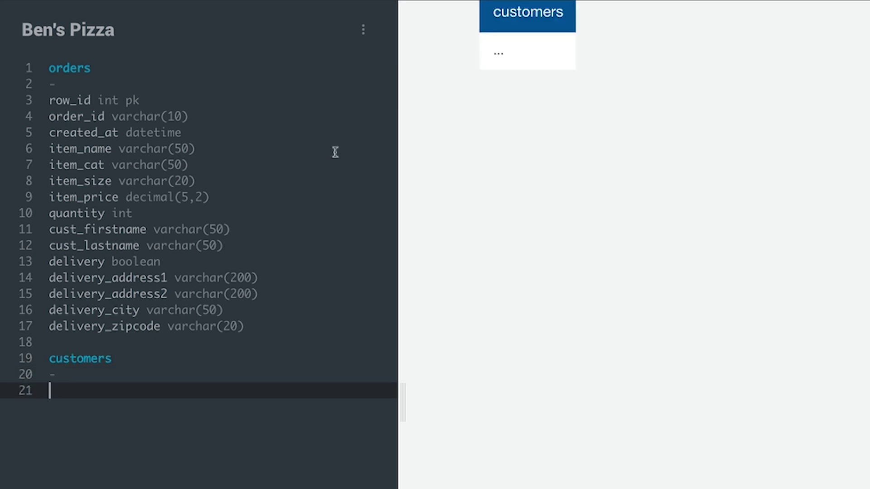
Reposition the customers table in the diagram and give it a cust_id field of type int as primary key
{"action": "left_click_drag", "start_coordinate": [506, 25], "coordinate": [692, 101]}
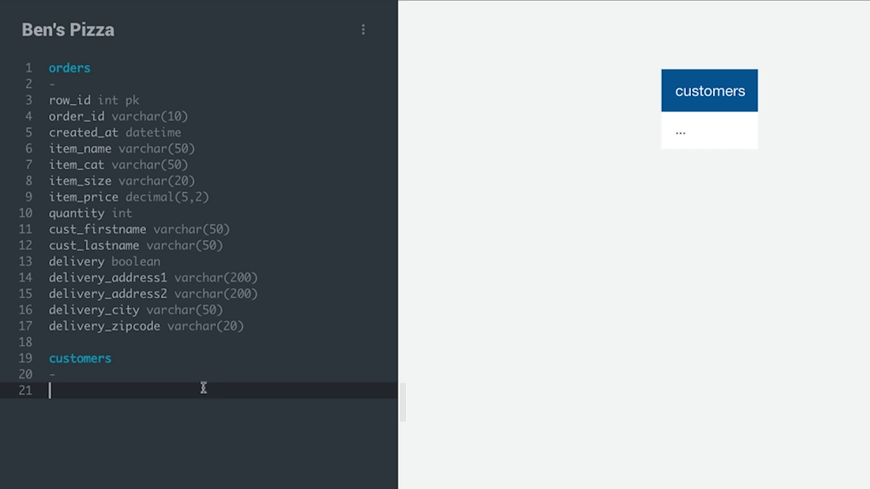
{"action": "type", "text": "cust_id in"}
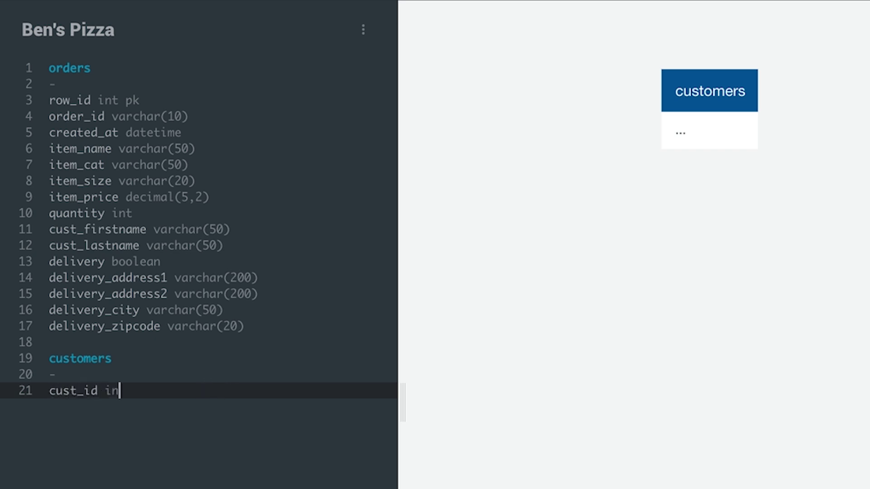
{"action": "type", "text": "t pk"}
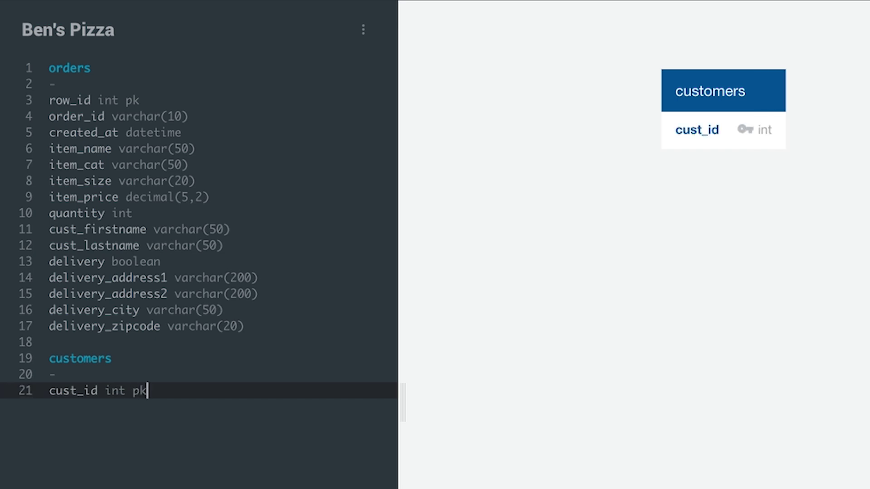
{"action": "key", "text": "Return"}
Move the cust_firstname and cust_lastname fields from the orders table to the customers table below cust_id
{"action": "left_click_drag", "start_coordinate": [49, 230], "coordinate": [50, 260]}
{"action": "key", "text": "ctrl+x"}
{"action": "left_click", "coordinate": [107, 372]}
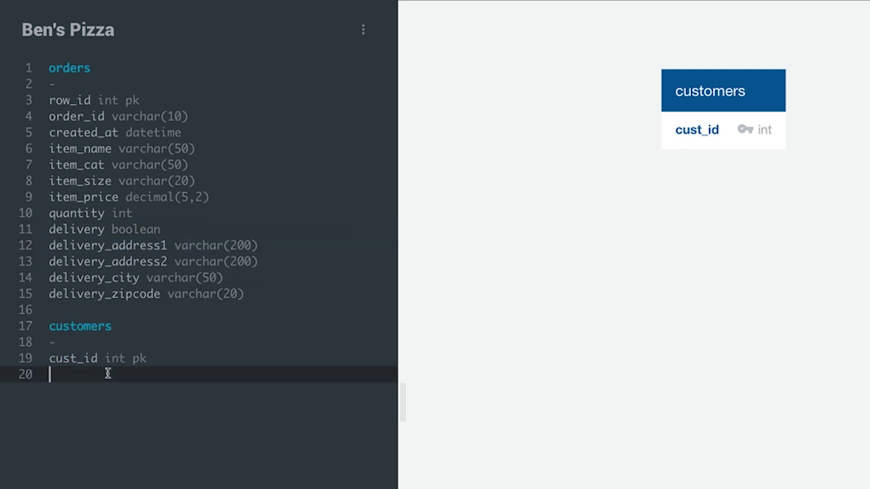
{"action": "key", "text": "ctrl+v"}
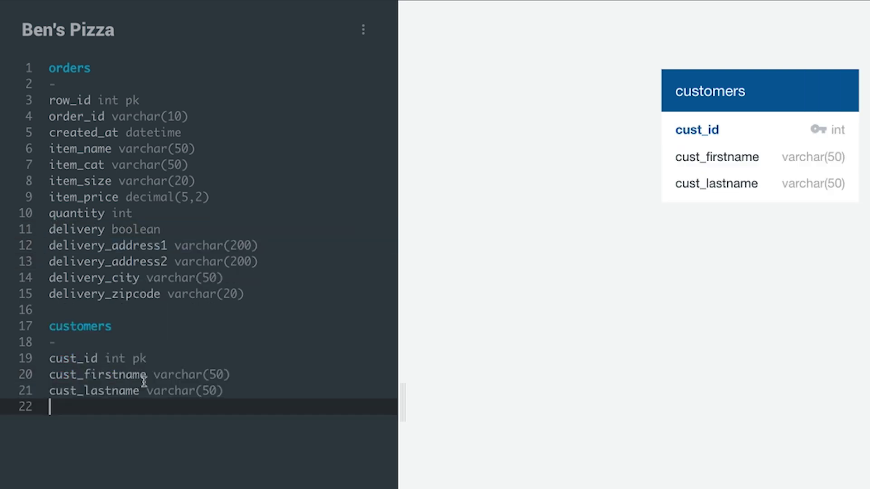
Add a cust_id int field after quantity in orders and link customers.cust_id to it as a foreign key
{"action": "left_click", "coordinate": [181, 216]}
{"action": "key", "text": "Return"}
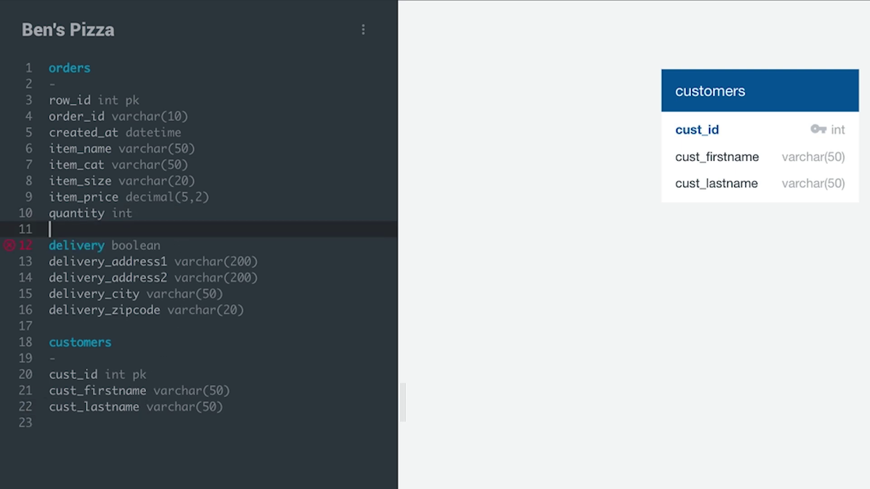
{"action": "type", "text": "cust_id int"}
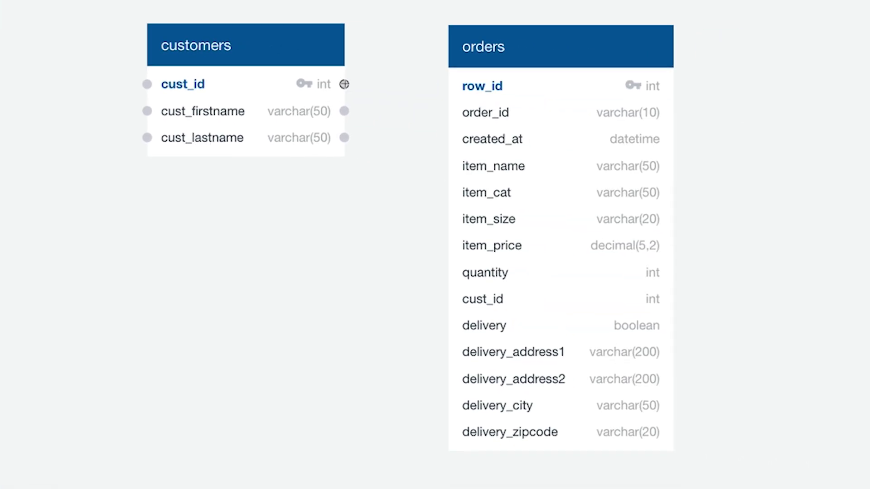
{"action": "left_click_drag", "start_coordinate": [344, 83], "coordinate": [460, 303]}
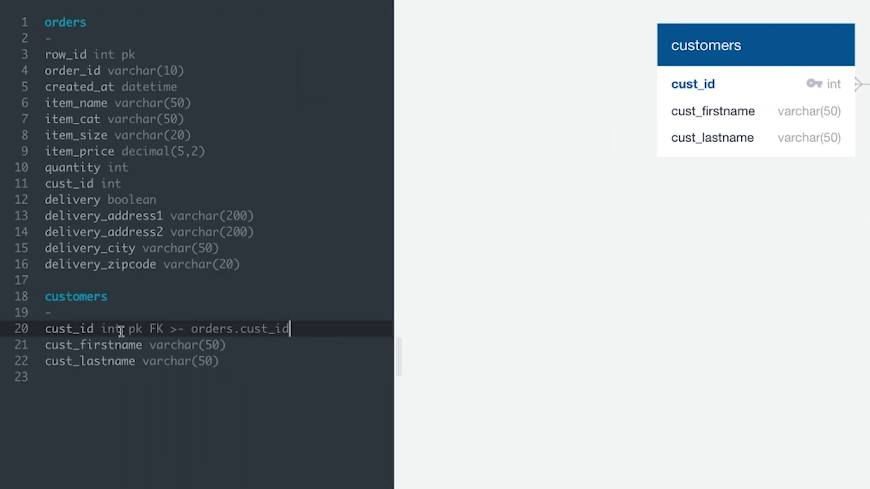
{"action": "left_click_drag", "start_coordinate": [150, 329], "coordinate": [289, 329]}
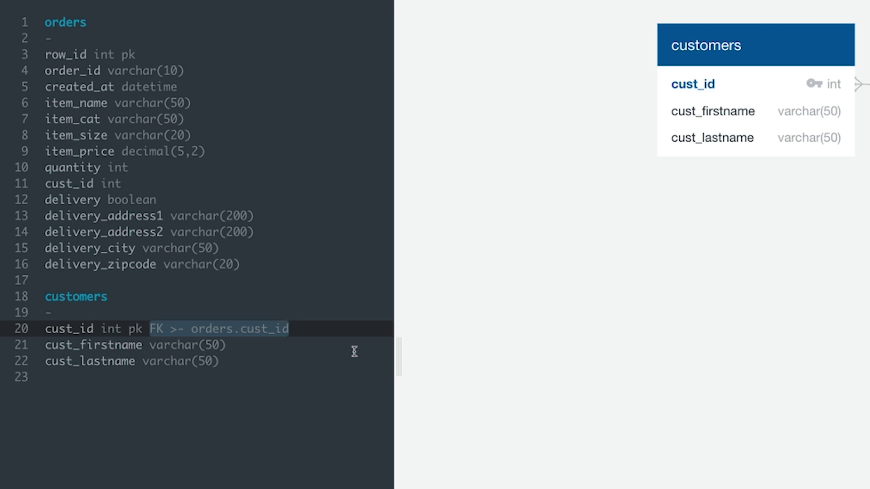
Add an address table below customers with add_id int as its primary key
{"action": "left_click", "coordinate": [301, 357]}
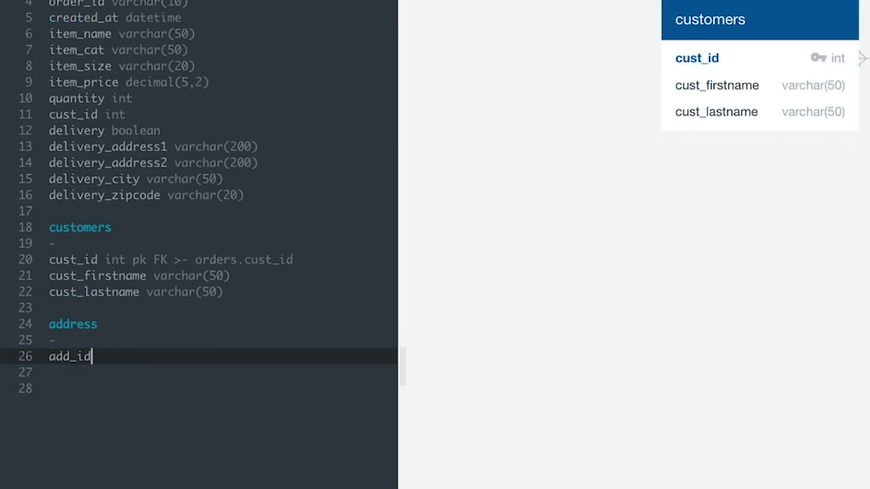
{"action": "type", "text": "int p"}
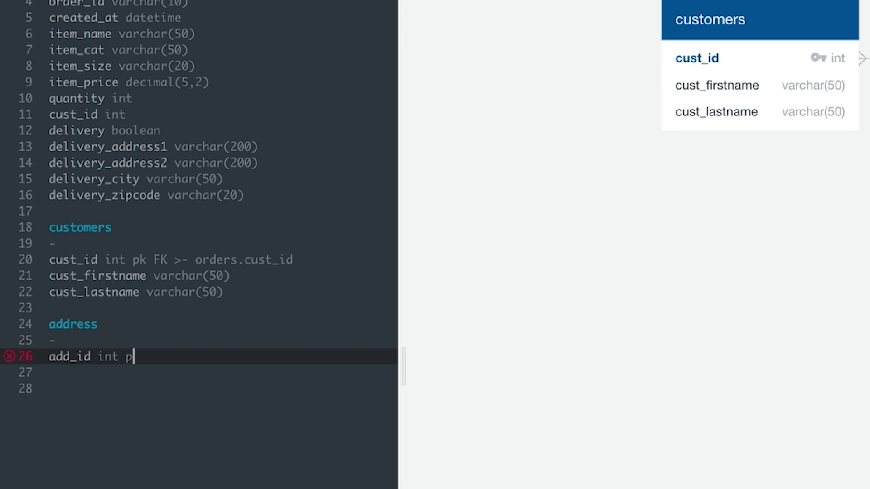
{"action": "type", "text": "k"}
{"action": "key", "text": "Return"}
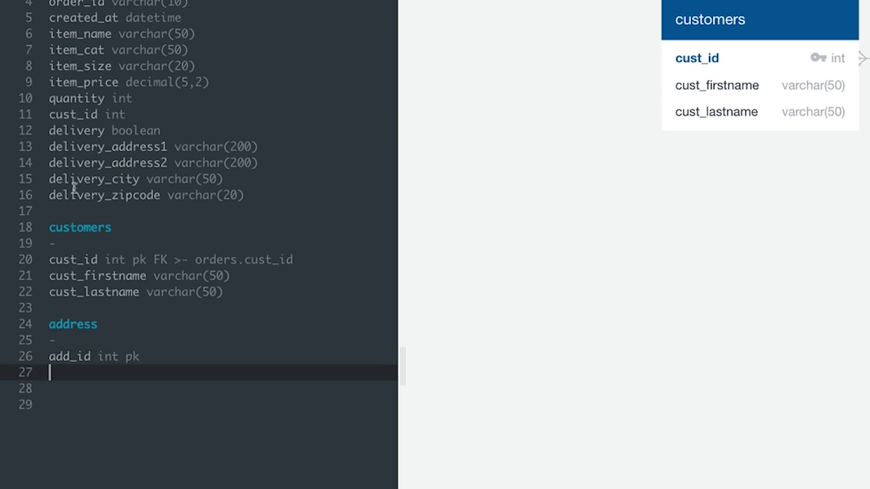
Move the delivery_address1, delivery_address2, delivery_city and delivery_zipcode fields from orders to the address table below add_id
{"action": "left_click_drag", "start_coordinate": [49, 150], "coordinate": [47, 210]}
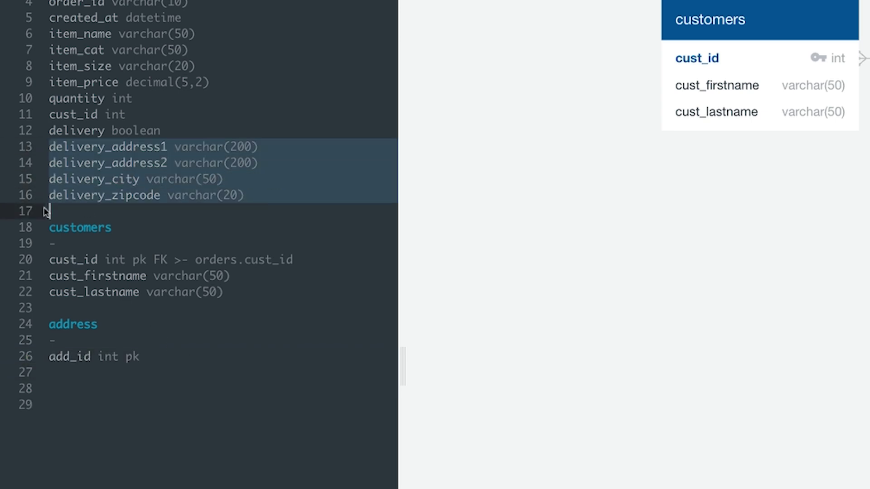
{"action": "key", "text": "ctrl+x"}
{"action": "left_click", "coordinate": [97, 311]}
{"action": "key", "text": "ctrl+v"}
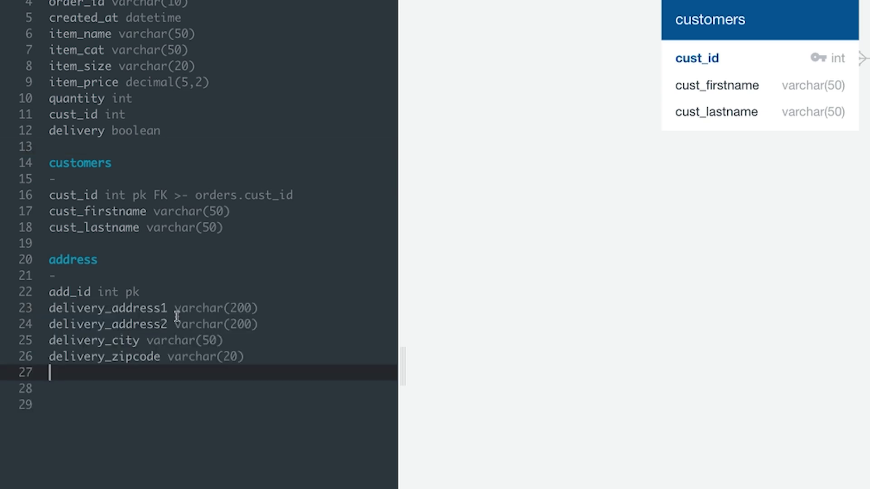
Add an add_id int field after delivery in the orders table, keeping a blank line before the customers table
{"action": "left_click", "coordinate": [101, 146]}
{"action": "type", "text": "add"}
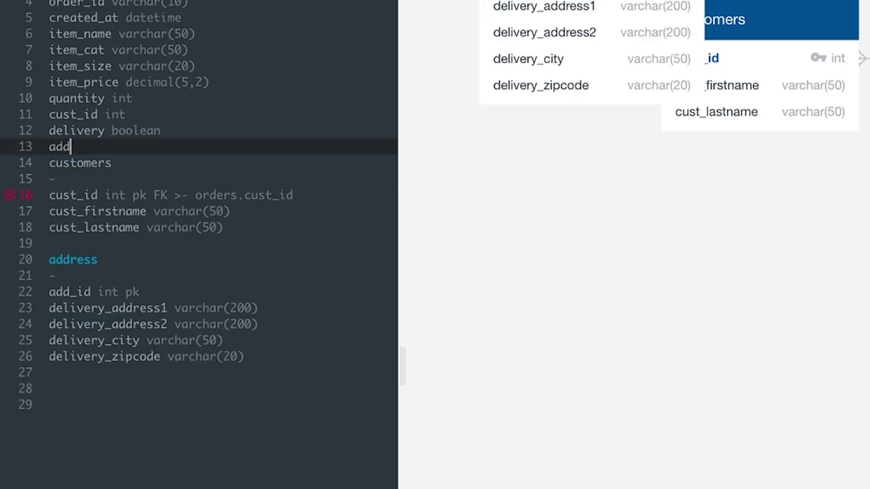
{"action": "type", "text": "_id int"}
{"action": "key", "text": "Return"}
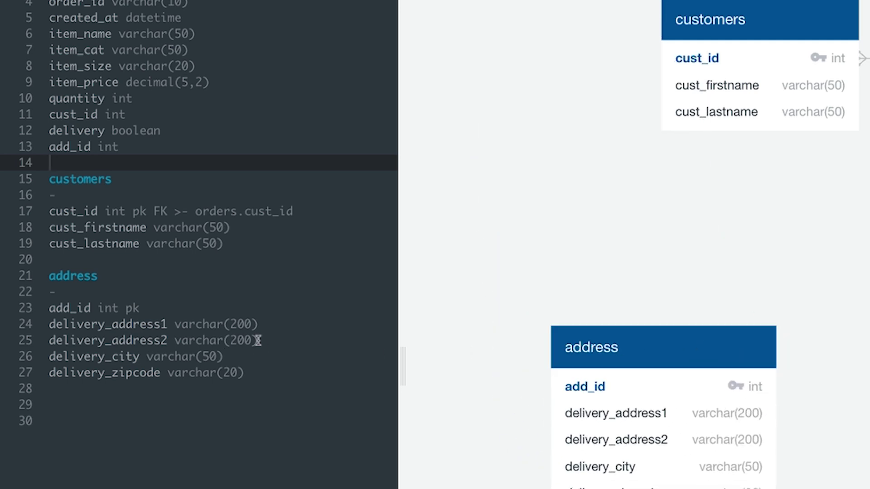
Mark the delivery_address2 field in the address table as NULL
{"action": "left_click", "coordinate": [270, 340]}
{"action": "type", "text": "NU"}
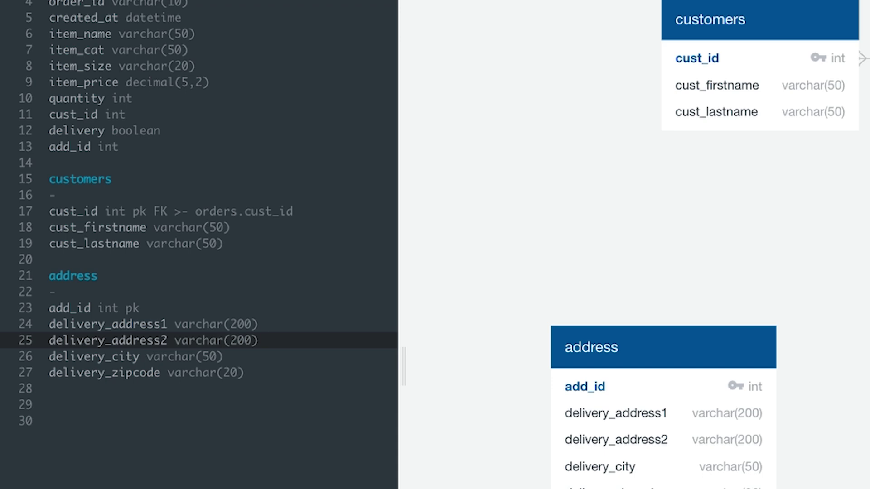
{"action": "type", "text": "LL"}
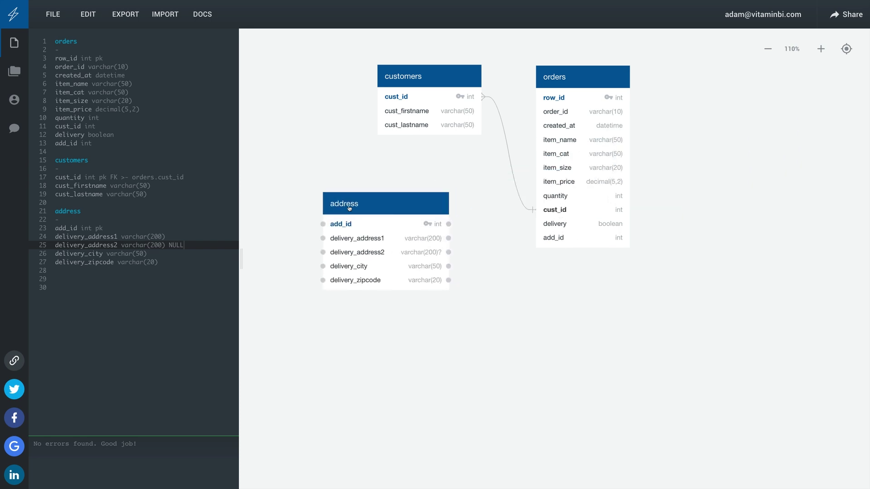
Place the address table beside orders and link address.add_id to orders.add_id as a foreign key
{"action": "left_click_drag", "start_coordinate": [614, 267], "coordinate": [694, 270]}
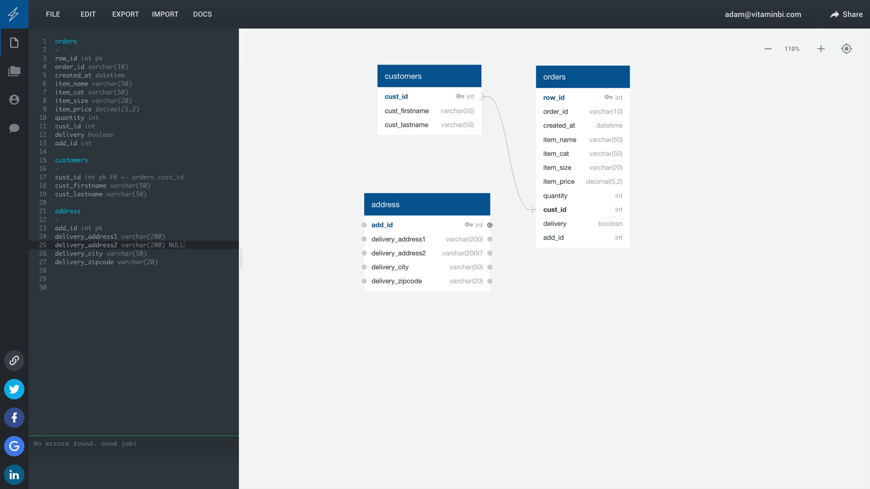
{"action": "left_click_drag", "start_coordinate": [489, 225], "coordinate": [543, 241]}
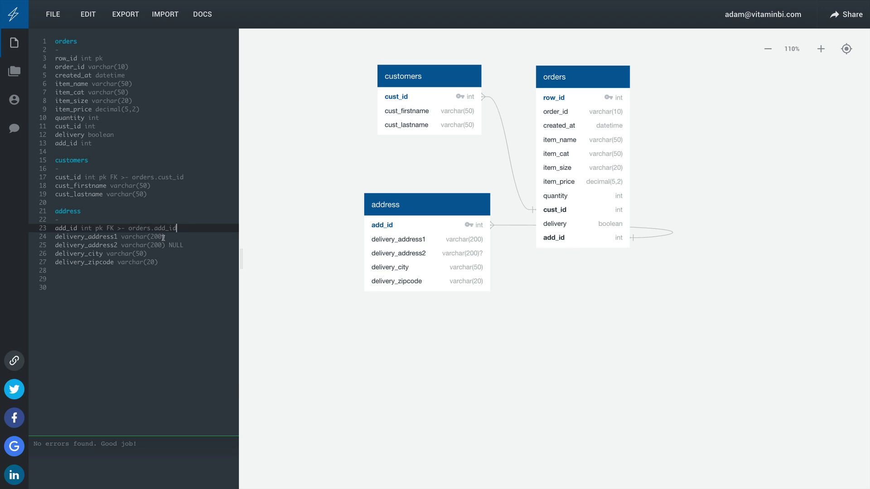
{"action": "left_click", "coordinate": [154, 278]}
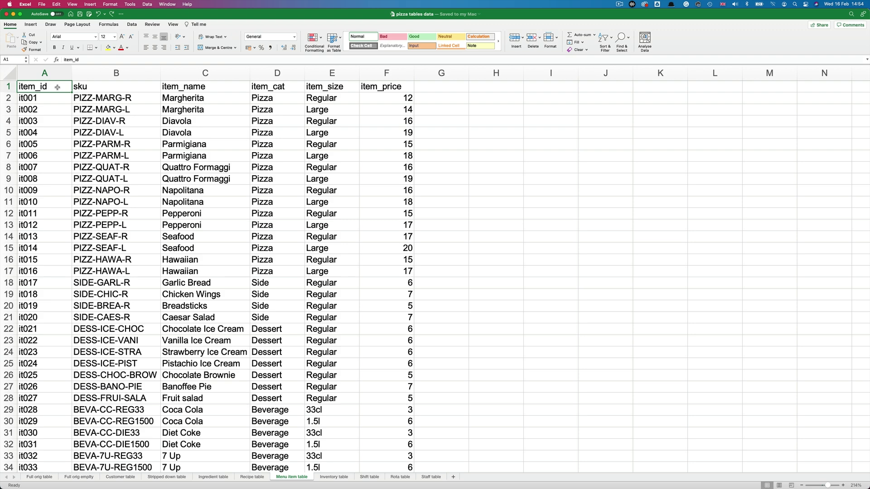
Switch to the Excel workbook and examine the menu item columns from item_id and sku through item_name, item_cat, item_size and item_price
{"action": "left_click", "coordinate": [44, 73]}
{"action": "left_click", "coordinate": [118, 73]}
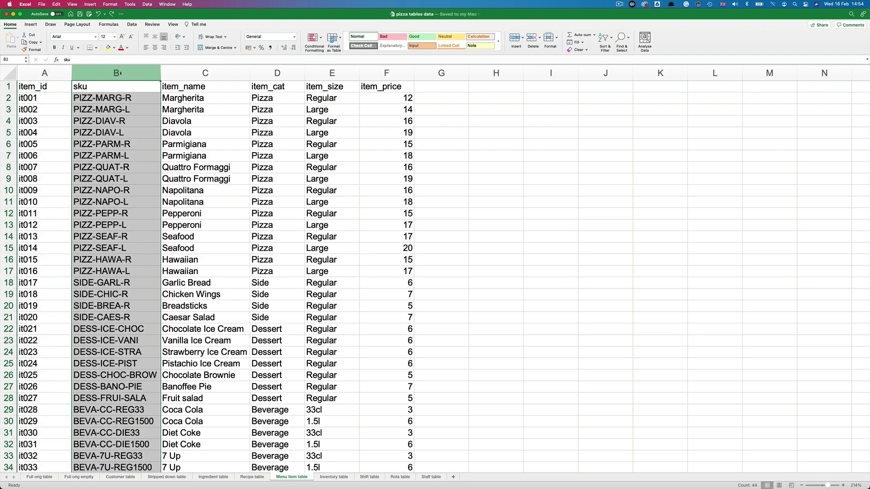
{"action": "left_click", "coordinate": [205, 73]}
{"action": "left_click", "coordinate": [295, 71]}
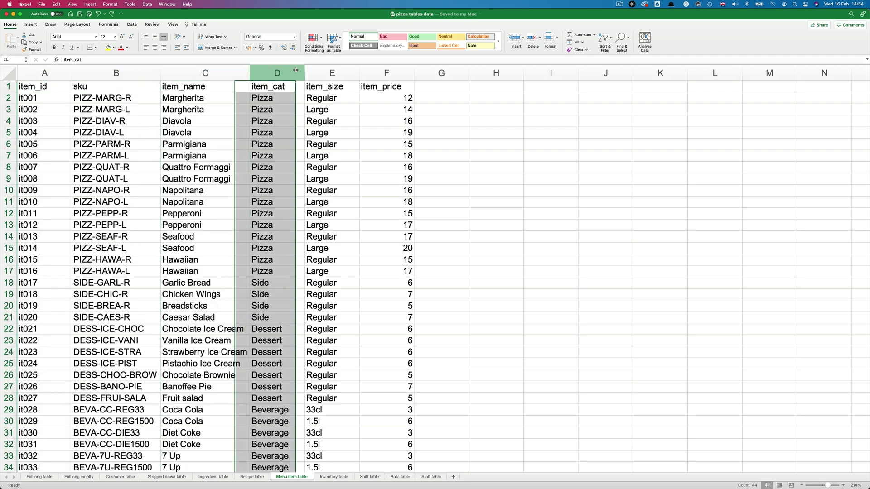
{"action": "left_click_drag", "start_coordinate": [295, 71], "coordinate": [328, 73]}
{"action": "left_click", "coordinate": [346, 71]}
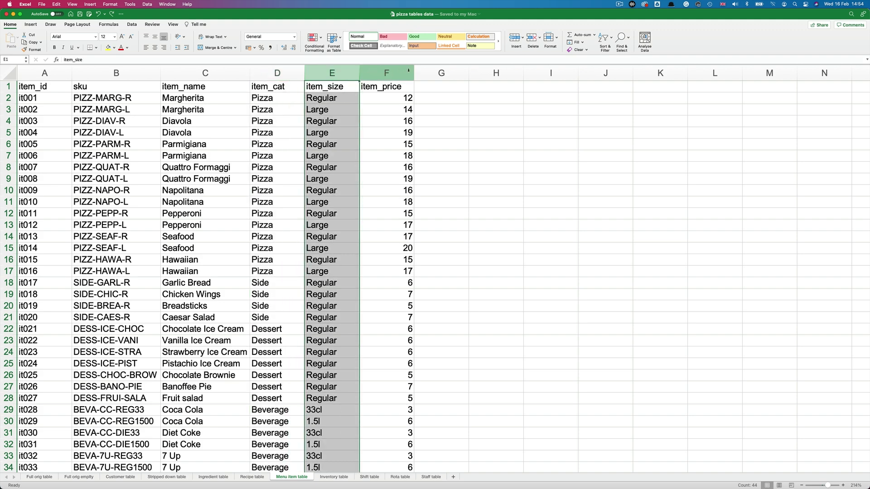
{"action": "left_click", "coordinate": [408, 71]}
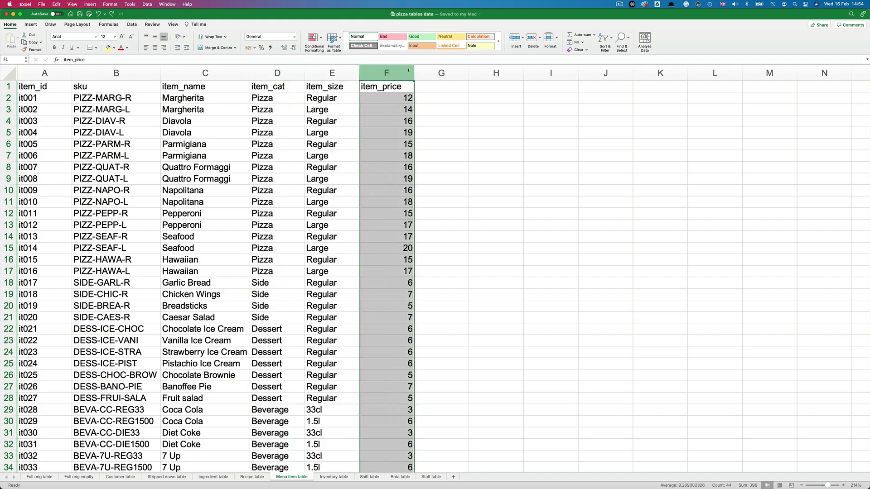
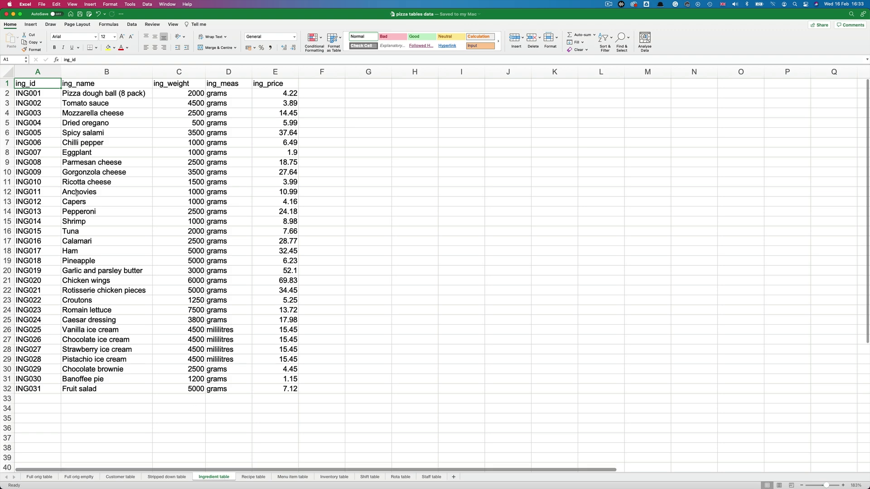
Open the Recipe table sheet and examine its recipe_id and ingred_id columns
{"action": "left_click", "coordinate": [253, 477]}
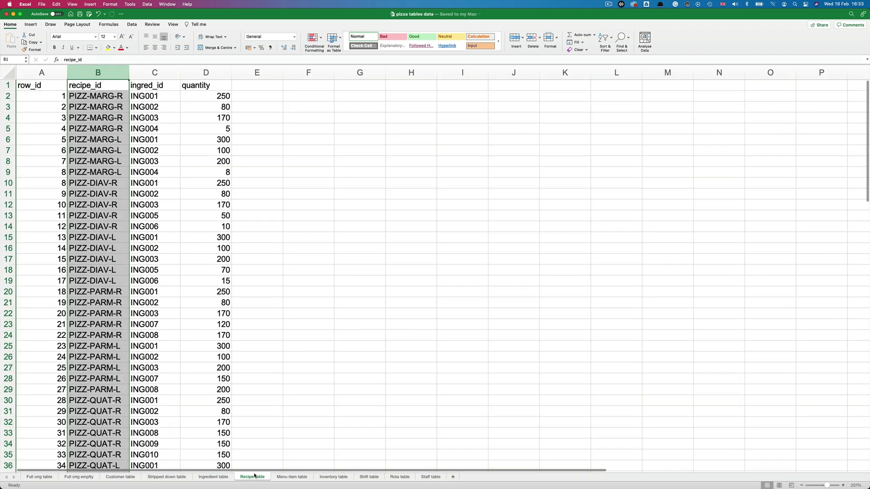
{"action": "left_click", "coordinate": [125, 68]}
{"action": "left_click", "coordinate": [155, 72]}
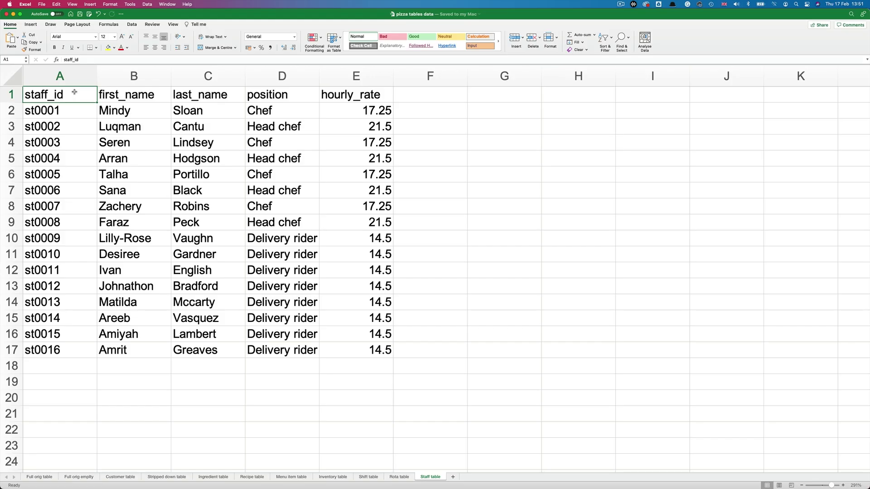
Examine the Staff table columns staff_id, first_name, last_name, position and hourly_rate one by one
{"action": "left_click", "coordinate": [72, 76]}
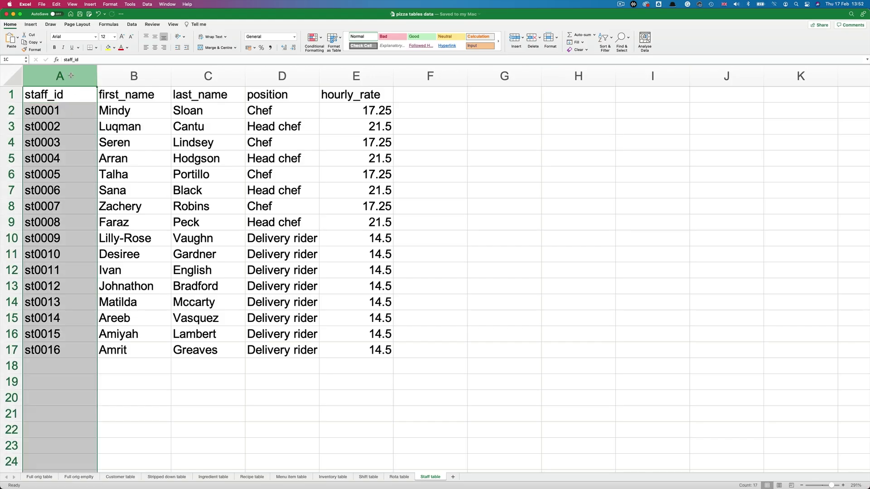
{"action": "left_click", "coordinate": [142, 77]}
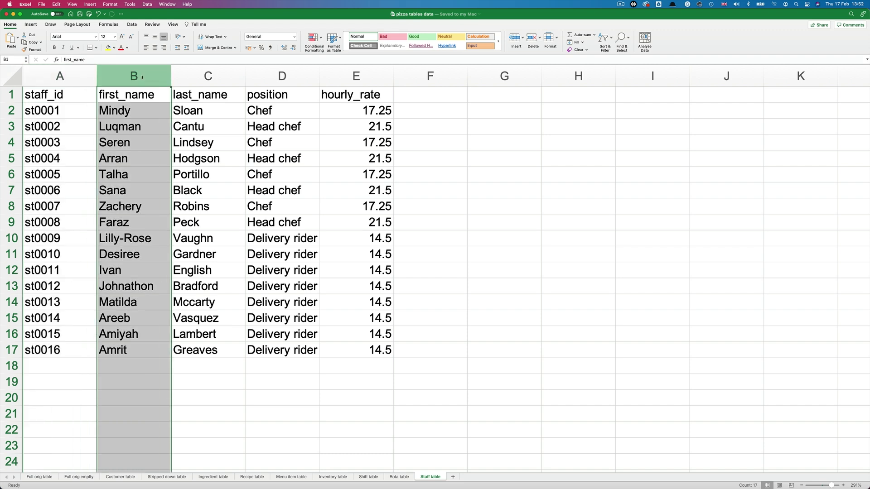
{"action": "left_click", "coordinate": [217, 77]}
{"action": "left_click", "coordinate": [281, 77]}
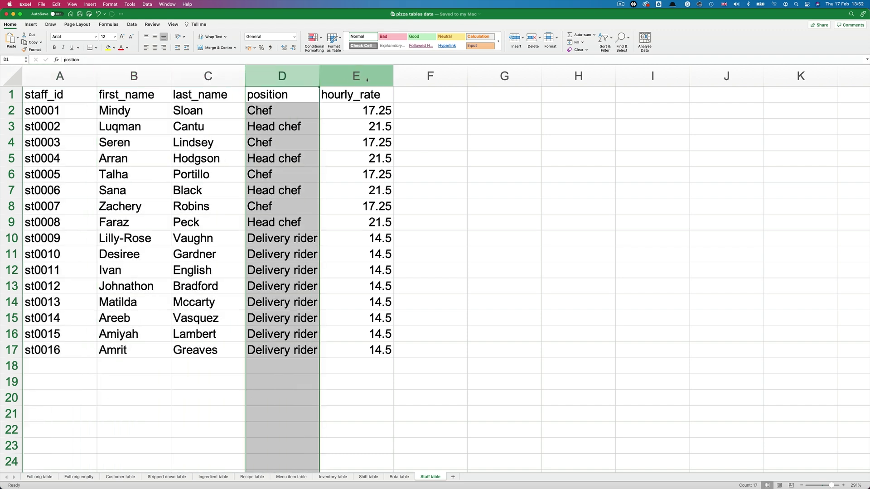
{"action": "left_click", "coordinate": [358, 77]}
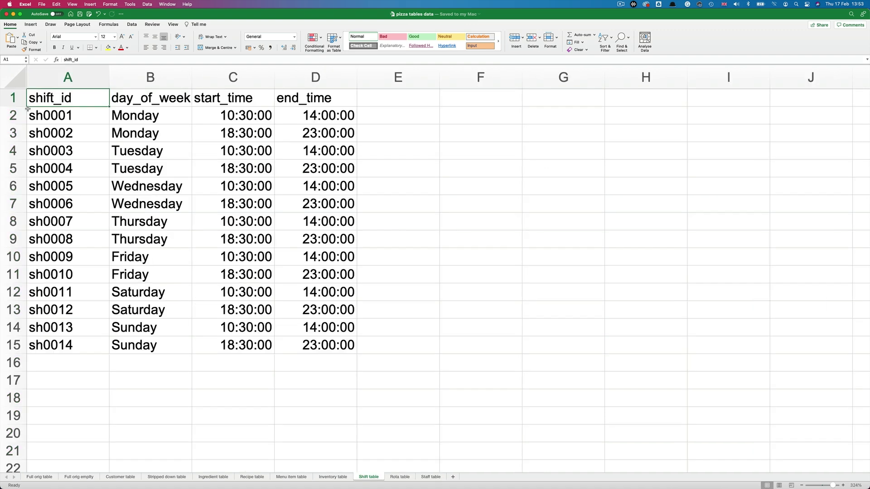
Examine the Shift table columns shift_id, day_of_week, start_time and end_time one by one
{"action": "left_click", "coordinate": [60, 77]}
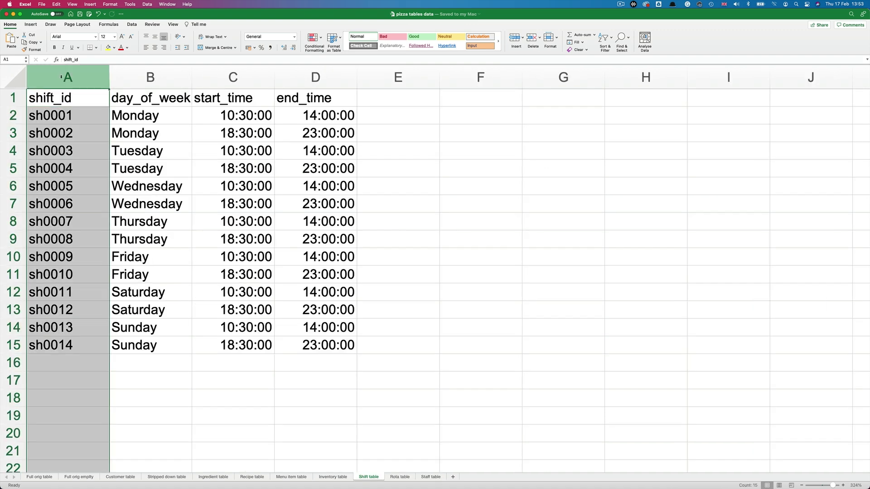
{"action": "left_click", "coordinate": [135, 77]}
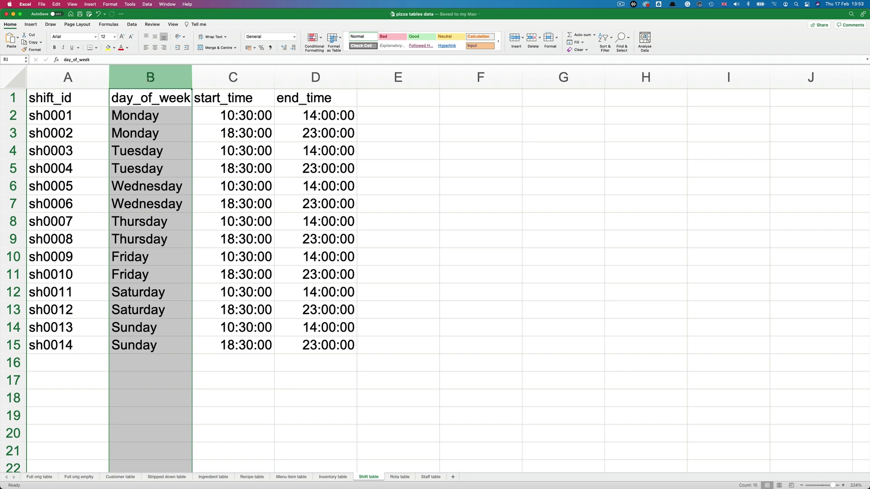
{"action": "left_click", "coordinate": [254, 77]}
{"action": "left_click", "coordinate": [313, 75]}
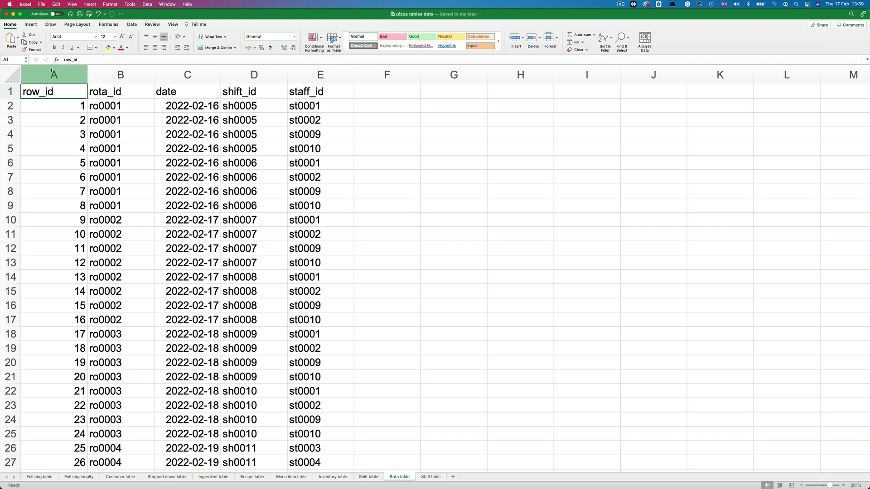
Examine the row_id, shift_id, date and staff_id columns of the Rota table
{"action": "left_click", "coordinate": [51, 73]}
{"action": "left_click", "coordinate": [254, 74]}
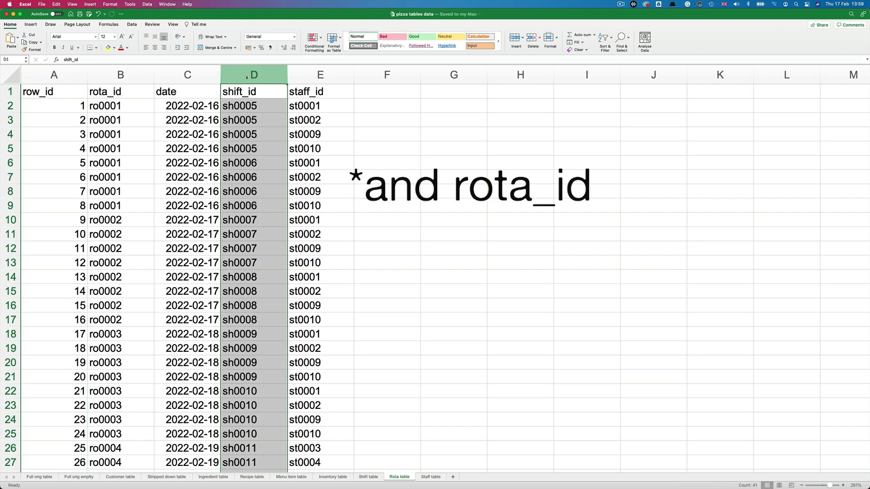
{"action": "left_click", "coordinate": [177, 74]}
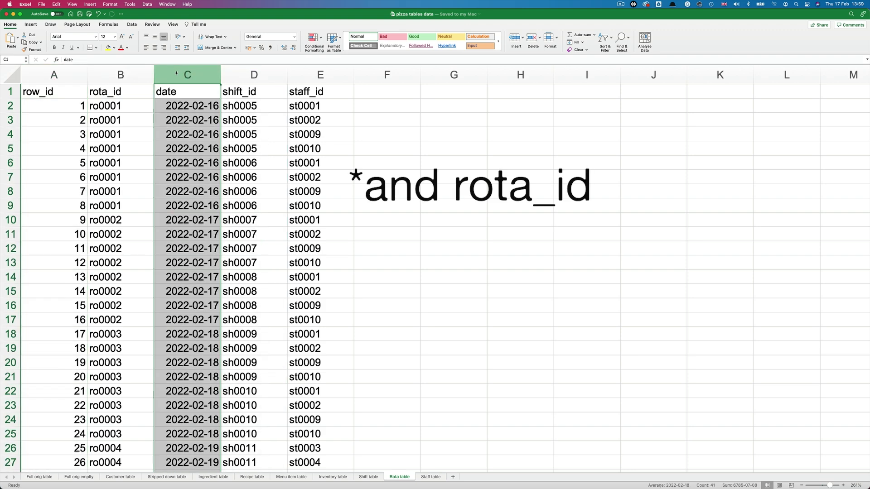
{"action": "left_click", "coordinate": [305, 70]}
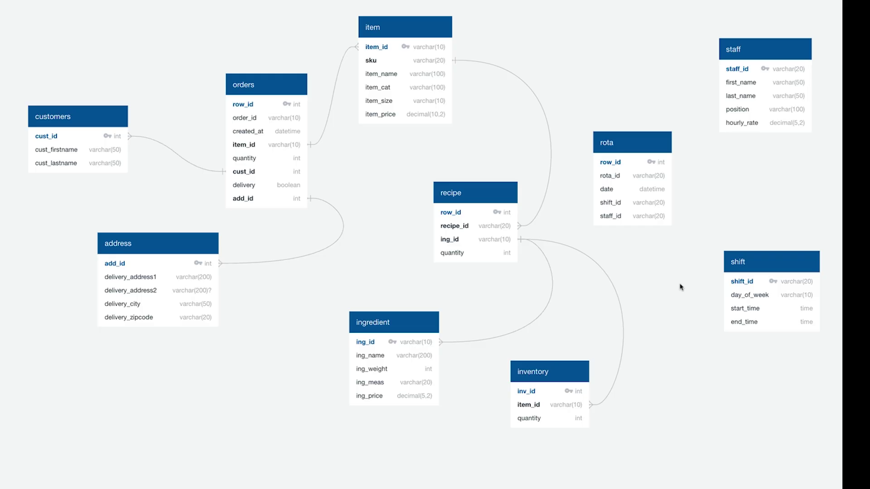
In the QuickDBD diagram, link shift.shift_id to rota.shift_id, rota.staff_id to staff.staff_id, and rota.date to orders.created_at
{"action": "left_click_drag", "start_coordinate": [727, 284], "coordinate": [665, 203]}
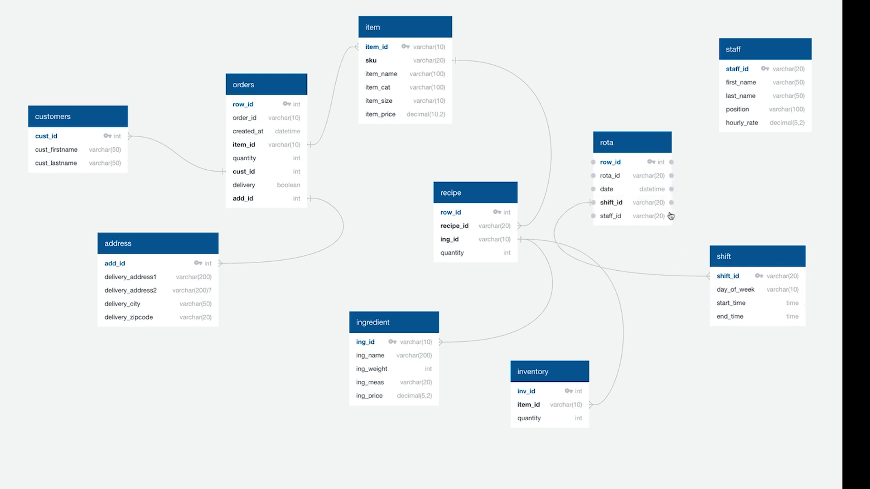
{"action": "left_click_drag", "start_coordinate": [671, 216], "coordinate": [720, 69]}
{"action": "left_click_drag", "start_coordinate": [592, 189], "coordinate": [305, 134]}
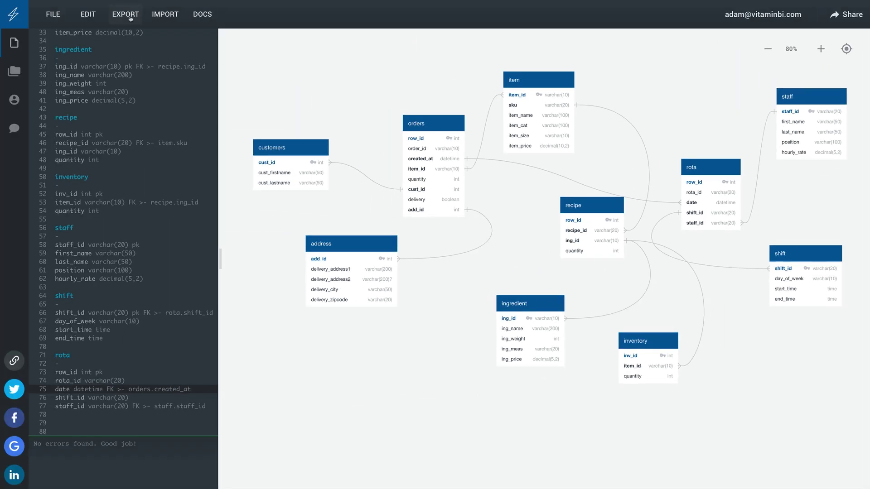
Export the database design as a MySQL/MariaDB script and open the downloaded SQL file
{"action": "left_click", "coordinate": [128, 14]}
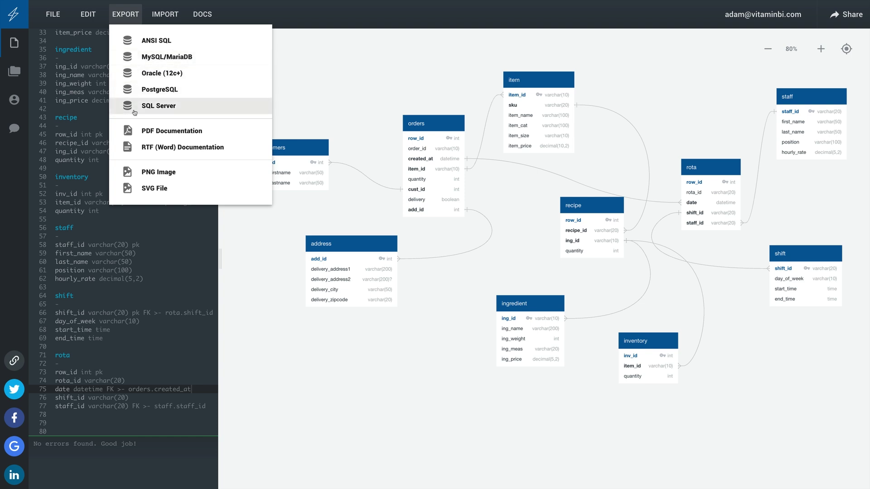
{"action": "left_click", "coordinate": [142, 57]}
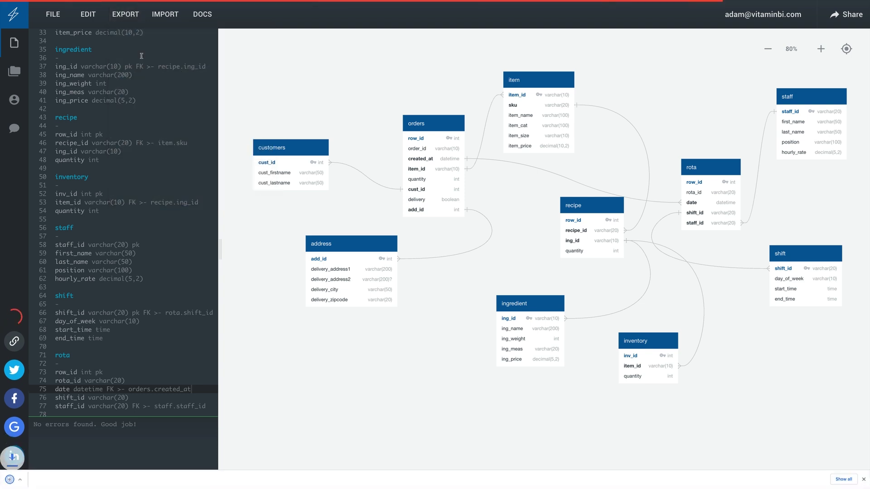
{"action": "left_click", "coordinate": [40, 479]}
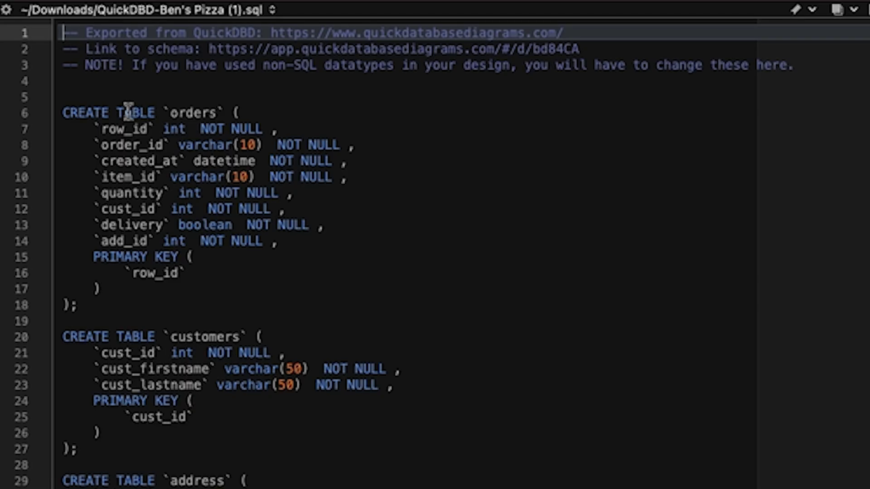
Review the CREATE TABLE statements in the exported SQL file, from orders and customers down to recipe and inventory
{"action": "scroll", "coordinate": [160, 473], "scroll_direction": "down", "scroll_amount": 15}
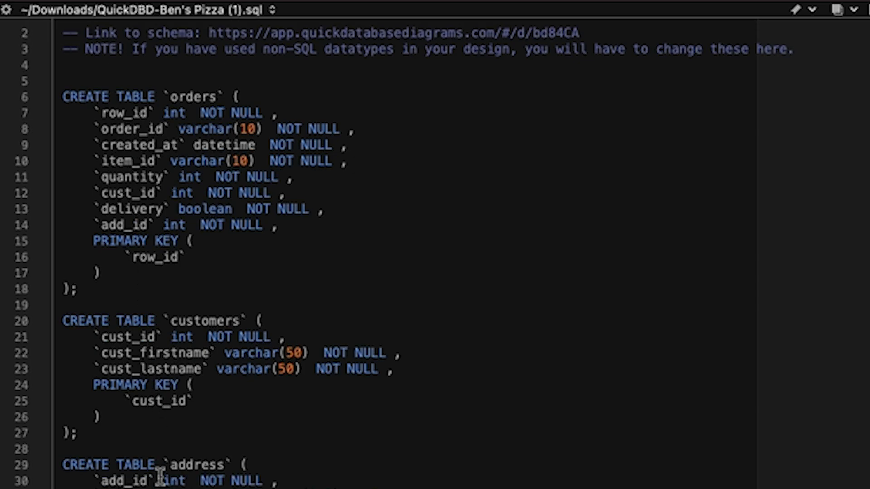
{"action": "scroll", "coordinate": [159, 477], "scroll_direction": "down", "scroll_amount": 3}
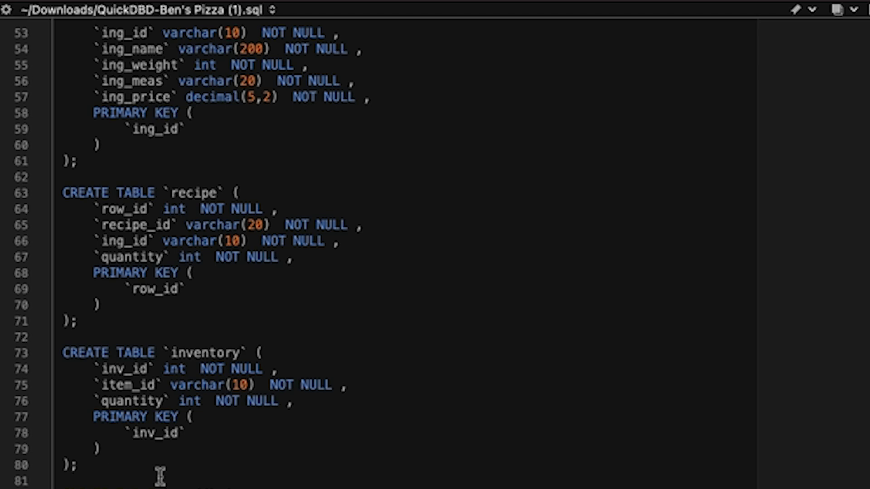
{"action": "scroll", "coordinate": [159, 475], "scroll_direction": "up", "scroll_amount": 17}
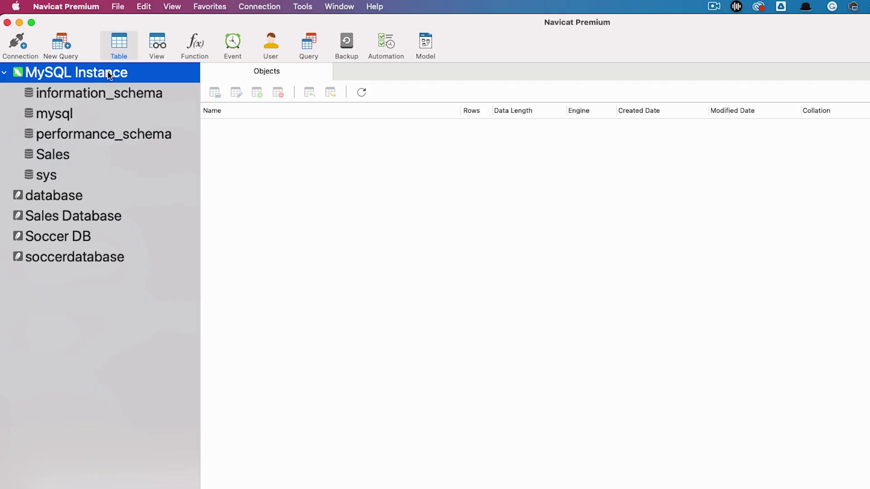
In Navicat Premium, create a database named Pizza DB on MySQL Instance with character set utf8mb4 and collation utf8mb4_unicode_ci
{"action": "right_click", "coordinate": [108, 74]}
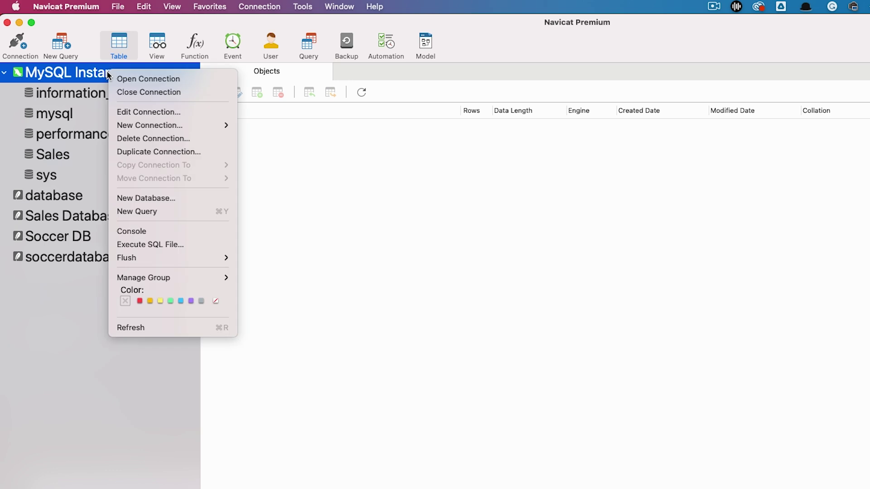
{"action": "left_click", "coordinate": [150, 198]}
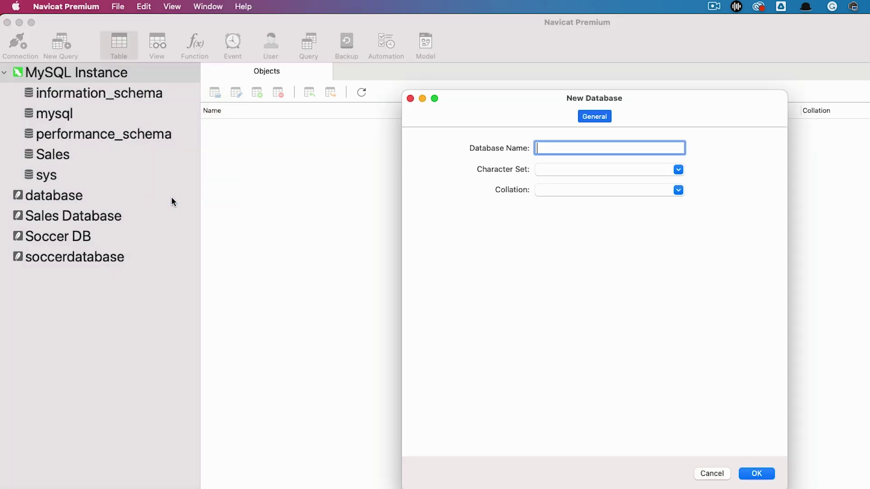
{"action": "type", "text": "Pizza DB"}
{"action": "left_click", "coordinate": [678, 170]}
{"action": "scroll", "coordinate": [666, 207], "scroll_direction": "down", "scroll_amount": 10}
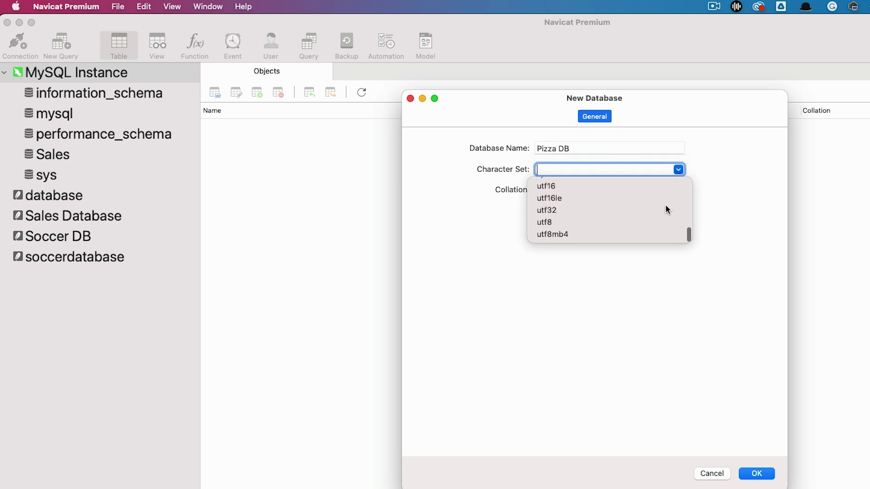
{"action": "left_click", "coordinate": [561, 242]}
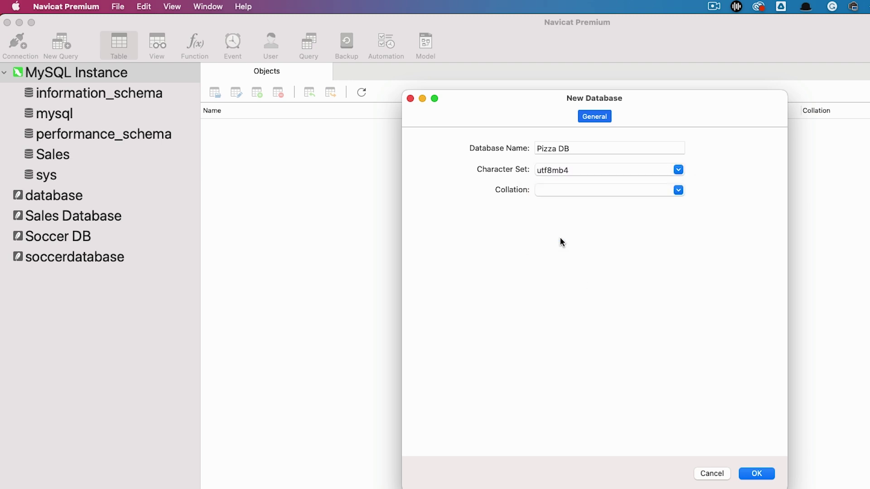
{"action": "left_click", "coordinate": [678, 190]}
{"action": "scroll", "coordinate": [662, 233], "scroll_direction": "down", "scroll_amount": 10}
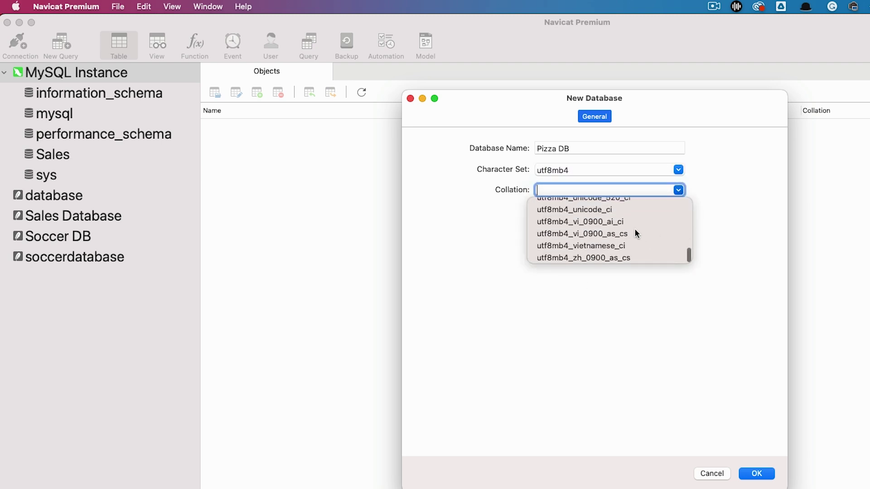
{"action": "left_click", "coordinate": [618, 210]}
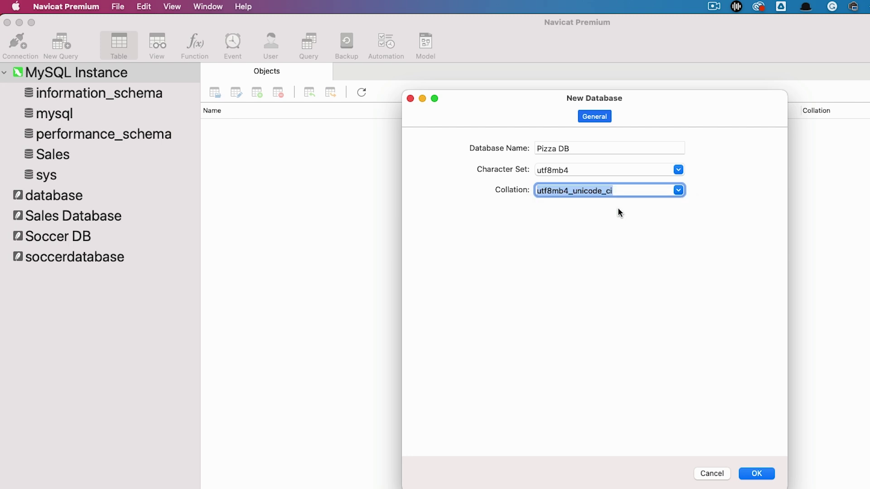
{"action": "left_click", "coordinate": [757, 474]}
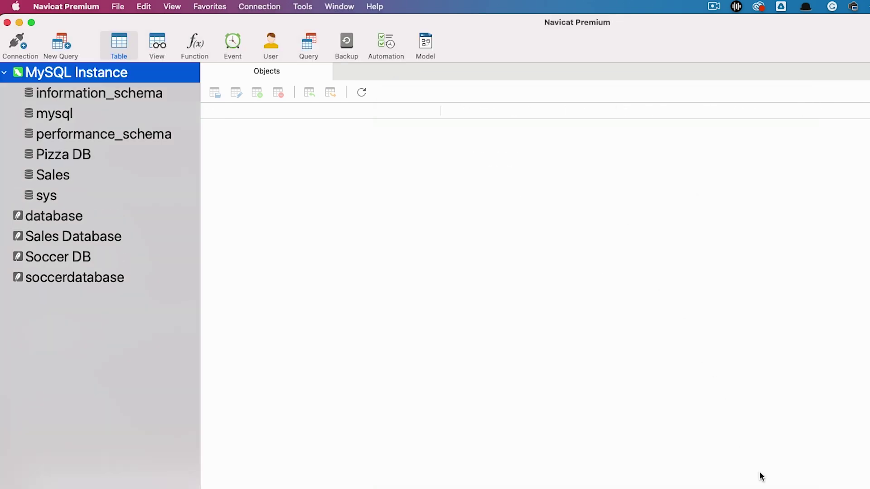
Open the Pizza DB database and execute the SQL file "QuickDBD-Ben's Pizza (1).sql" in it with utf-8 encoding
{"action": "double_click", "coordinate": [51, 154]}
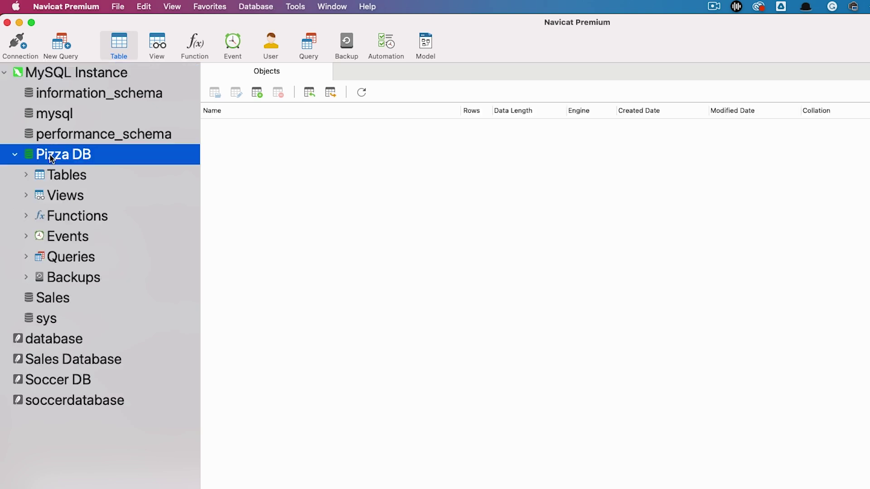
{"action": "right_click", "coordinate": [61, 154]}
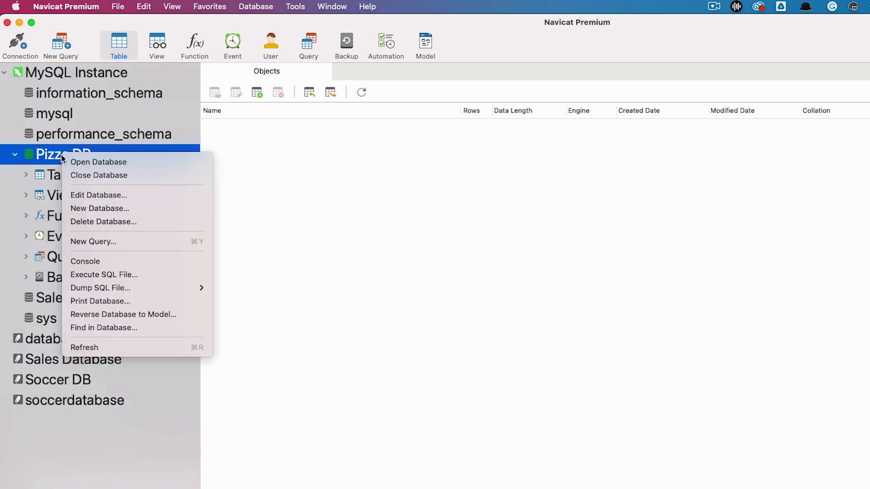
{"action": "left_click", "coordinate": [95, 275]}
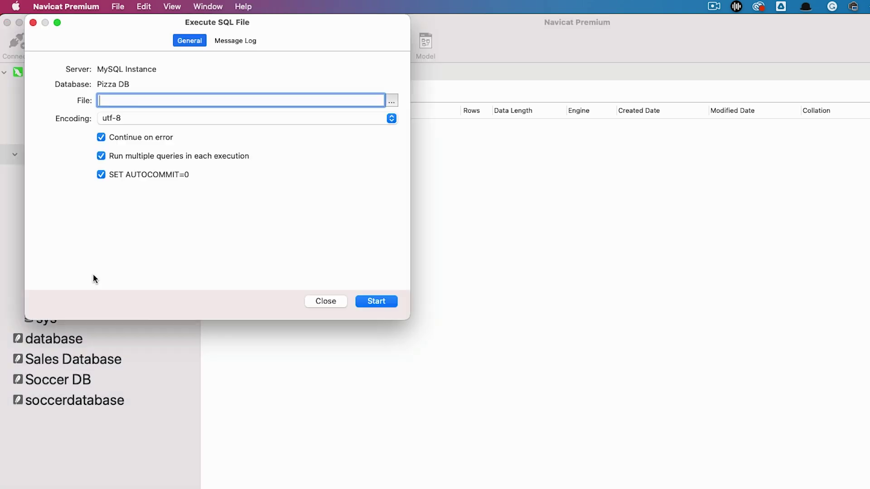
{"action": "left_click", "coordinate": [392, 102]}
{"action": "left_click", "coordinate": [510, 174]}
{"action": "double_click", "coordinate": [509, 175]}
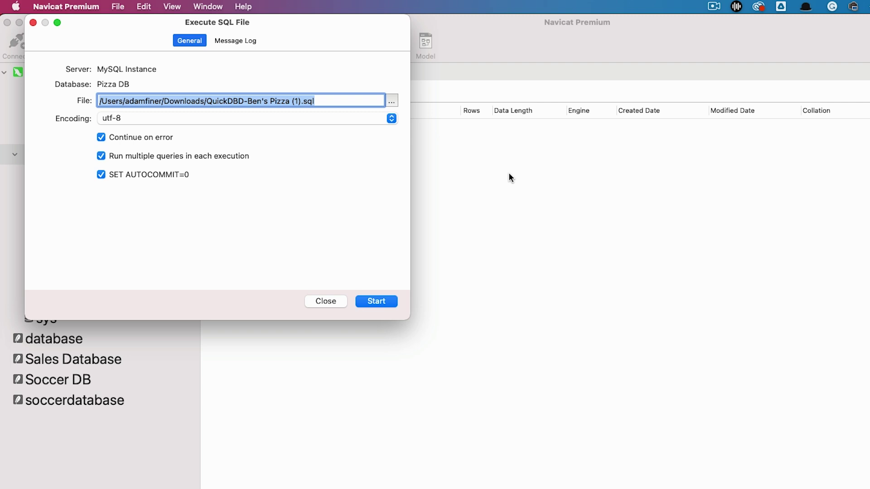
{"action": "left_click", "coordinate": [384, 301]}
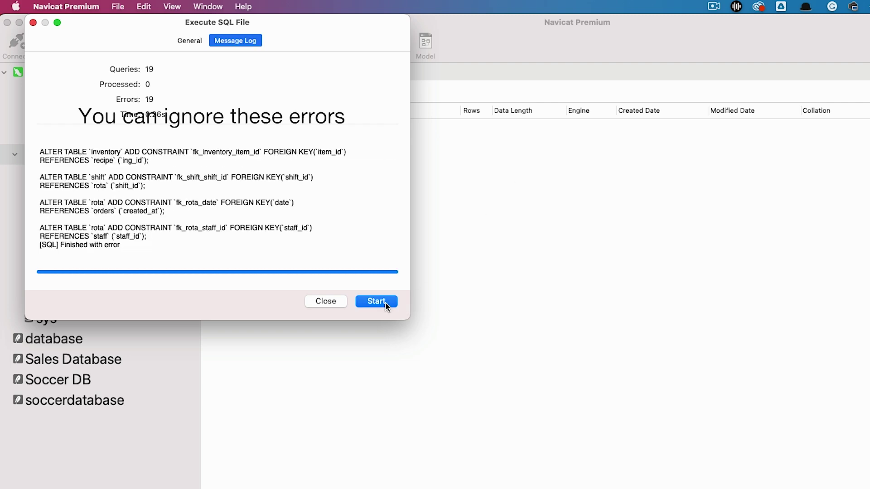
Leave the SQL execution dialog and open the orders table from Pizza DB's table list
{"action": "left_click", "coordinate": [498, 302]}
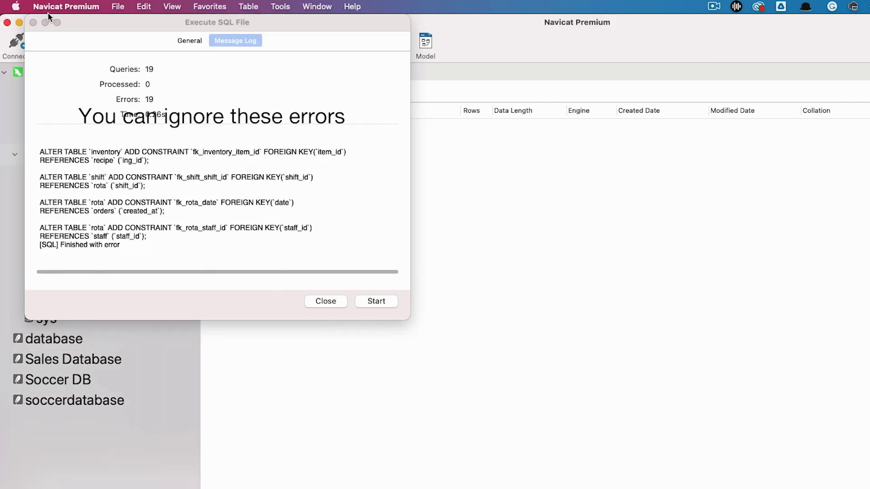
{"action": "left_click", "coordinate": [33, 23]}
{"action": "double_click", "coordinate": [59, 177]}
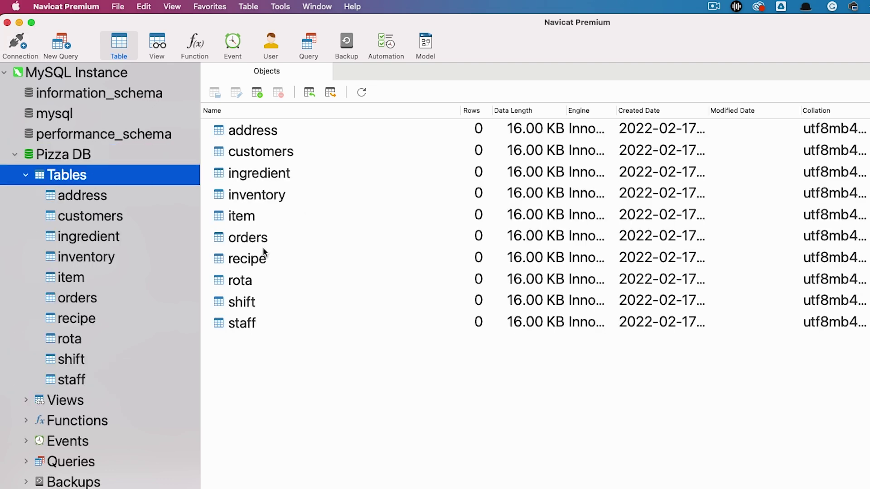
{"action": "double_click", "coordinate": [244, 236]}
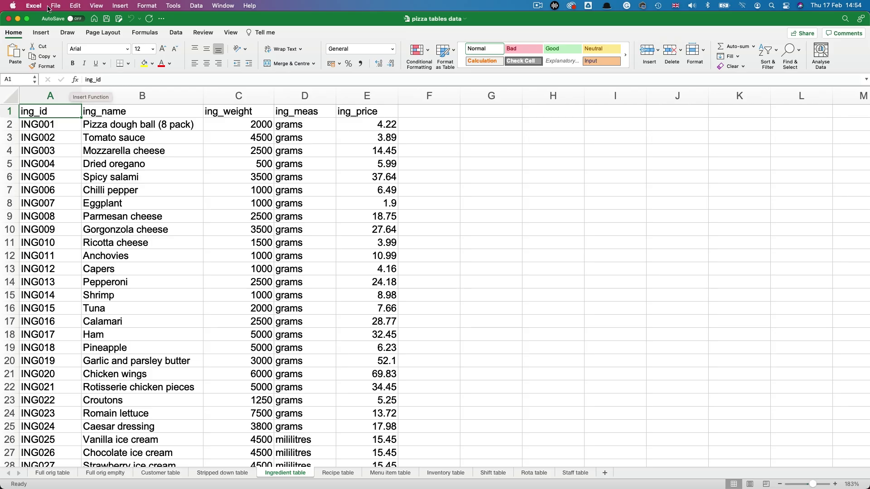
In Excel, set CSV UTF-8 (Comma-delimited) as the format for saving the Ingredient table sheet of pizza tables data under Save As
{"action": "left_click", "coordinate": [56, 5]}
{"action": "left_click", "coordinate": [61, 83]}
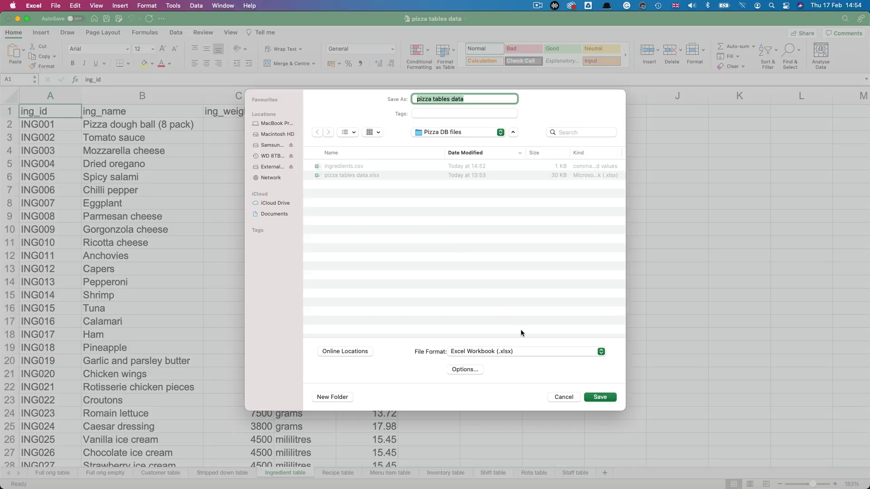
{"action": "left_click", "coordinate": [528, 352]}
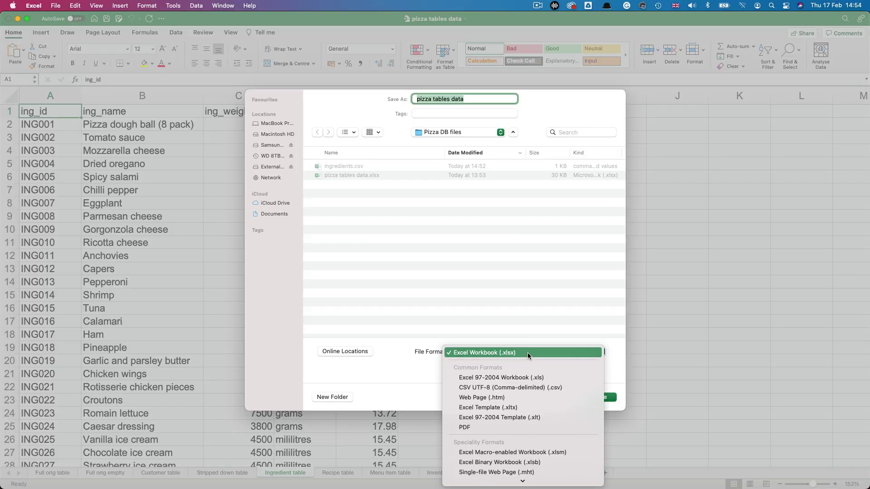
{"action": "left_click", "coordinate": [525, 388]}
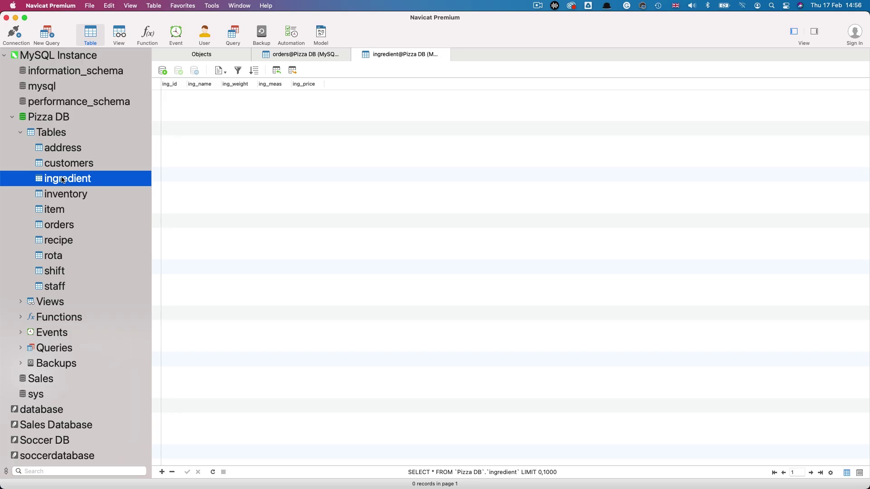
In Navicat Premium, set up a CSV import into the ingredient table with ingredients.csv as the source file
{"action": "left_click", "coordinate": [277, 71]}
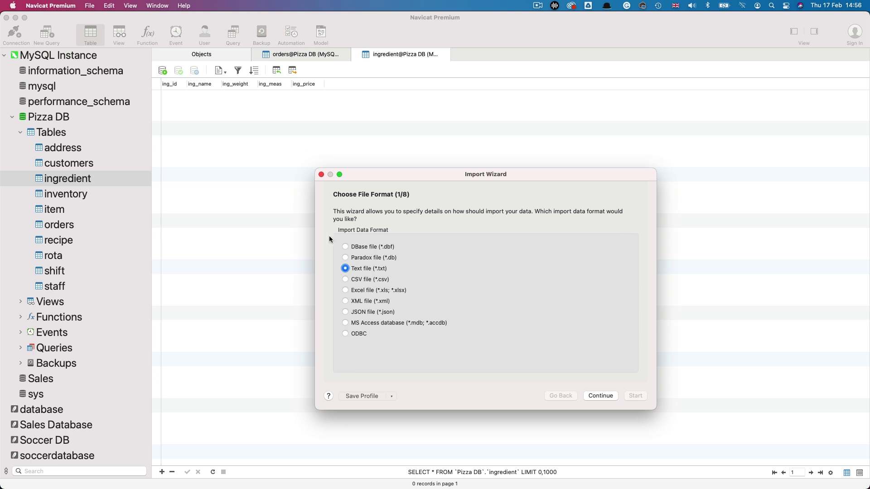
{"action": "left_click", "coordinate": [600, 396]}
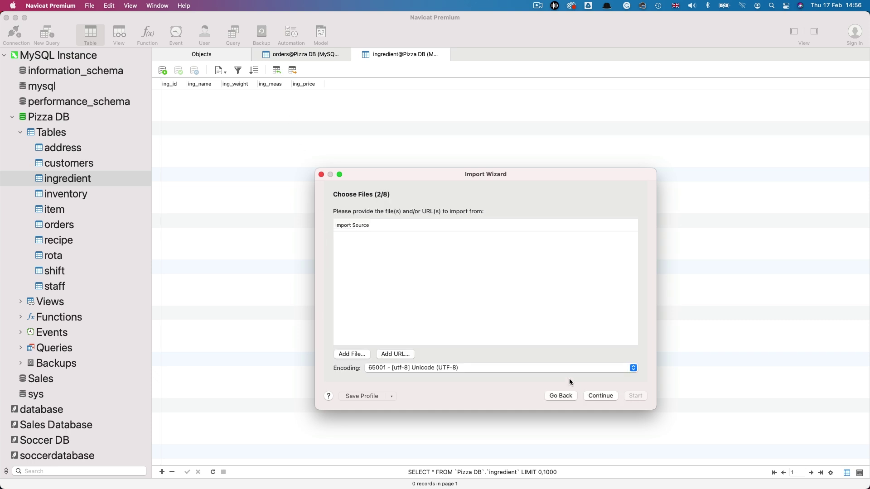
{"action": "left_click", "coordinate": [359, 353]}
{"action": "double_click", "coordinate": [395, 237]}
{"action": "left_click", "coordinate": [606, 396]}
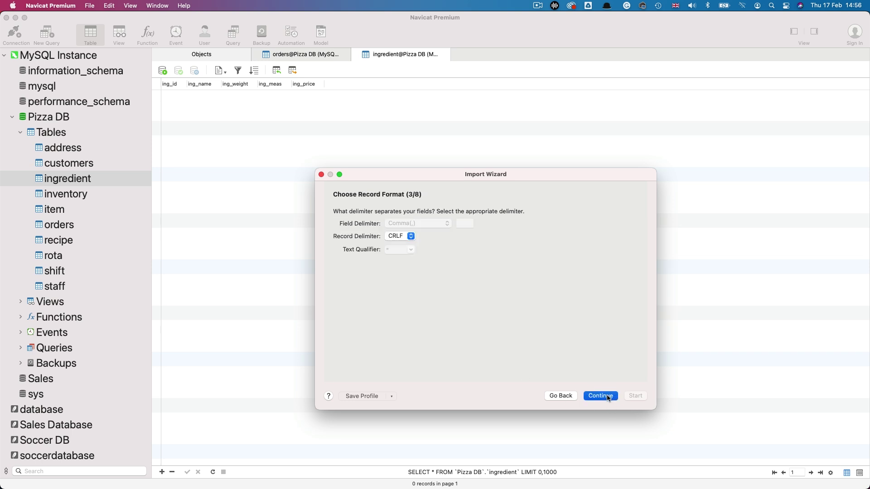
Keep the CRLF record delimiter and matching table and field mappings, choose Append mode, and run the import into the ingredient table
{"action": "left_click", "coordinate": [607, 395]}
{"action": "left_click", "coordinate": [607, 395]}
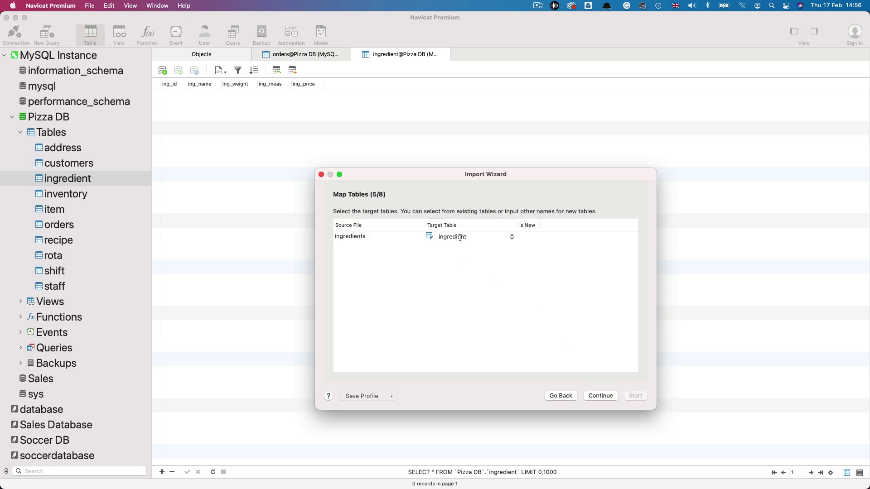
{"action": "left_click", "coordinate": [590, 397]}
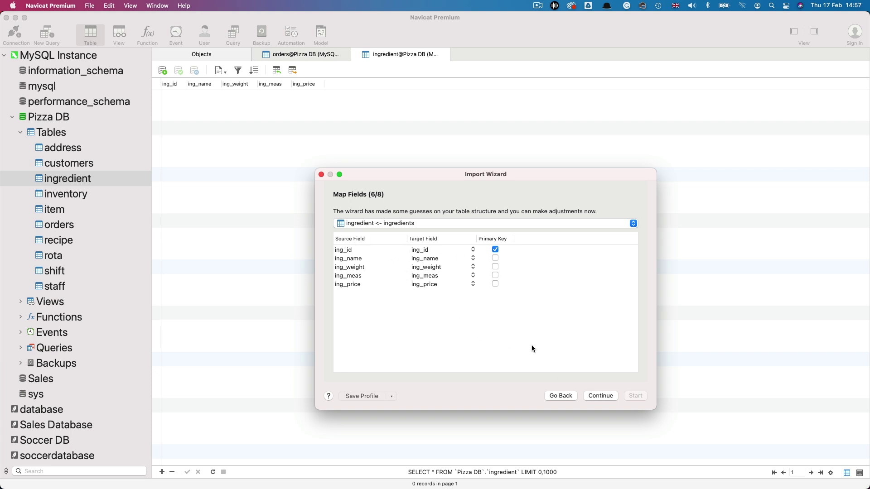
{"action": "left_click", "coordinate": [594, 395]}
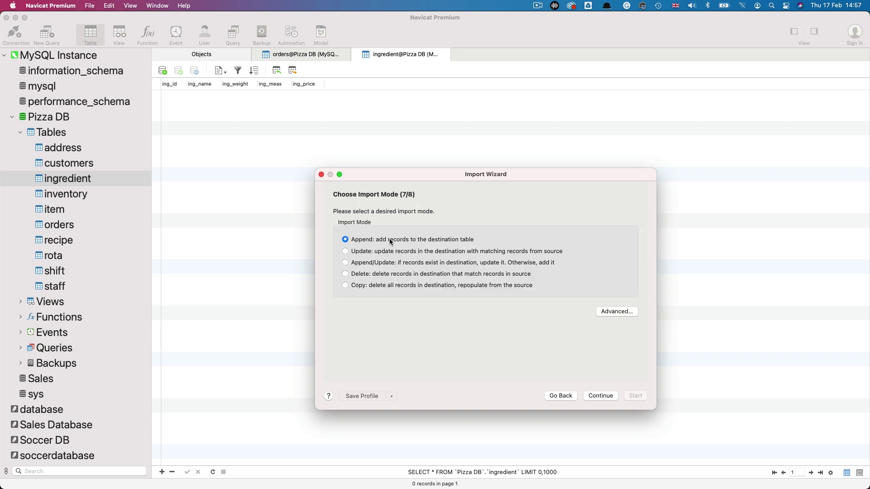
{"action": "left_click", "coordinate": [606, 396]}
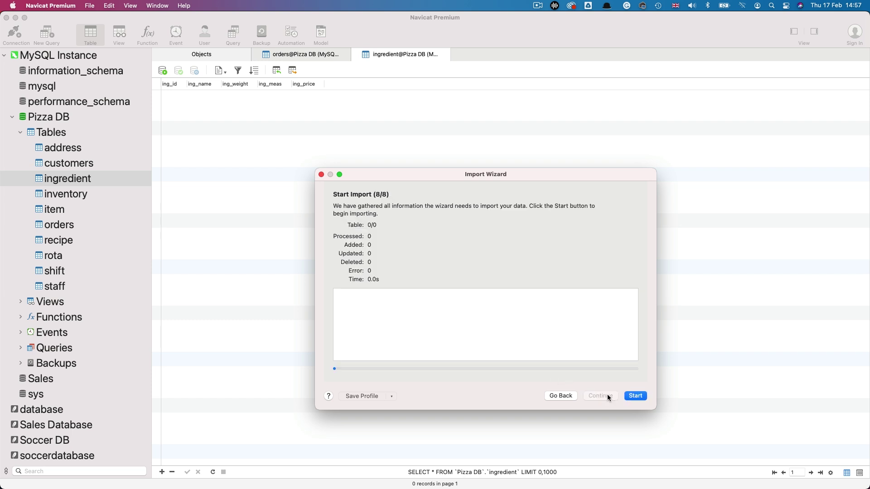
{"action": "left_click", "coordinate": [635, 396]}
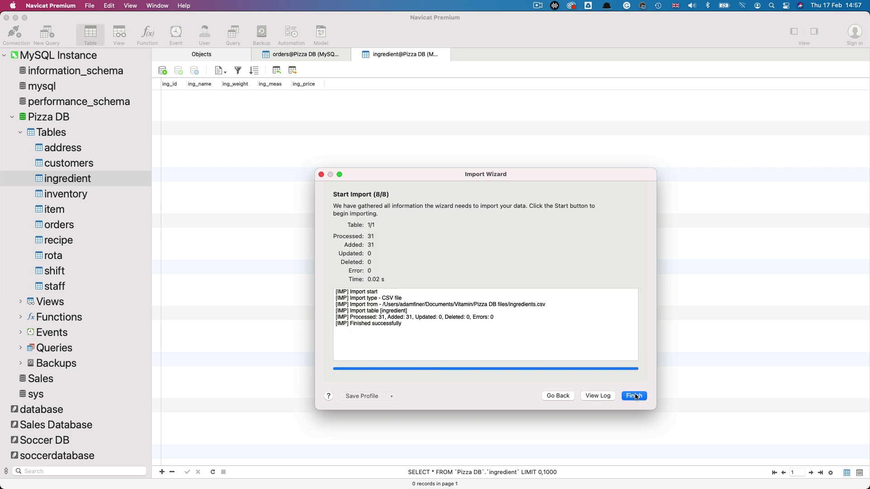
{"action": "left_click", "coordinate": [635, 396]}
Refresh the ingredient table's data and fit the ing_id and ing_name column widths to their contents
{"action": "key", "text": "super+r"}
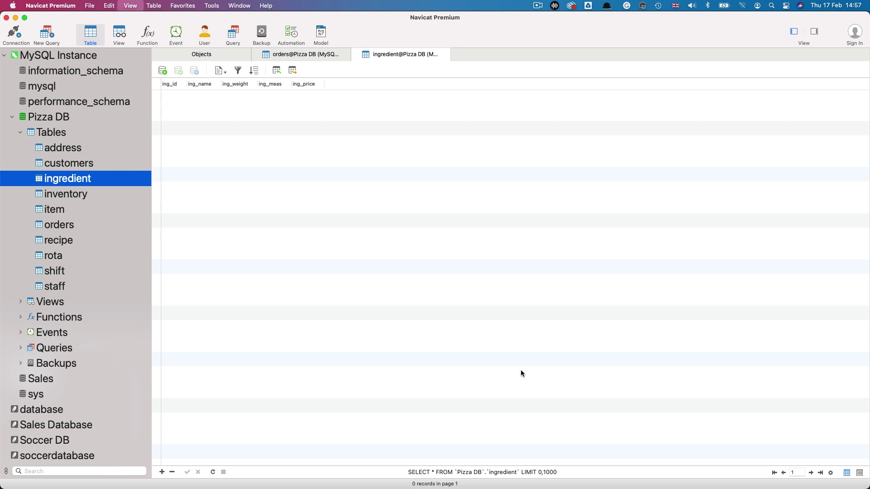
{"action": "double_click", "coordinate": [187, 85]}
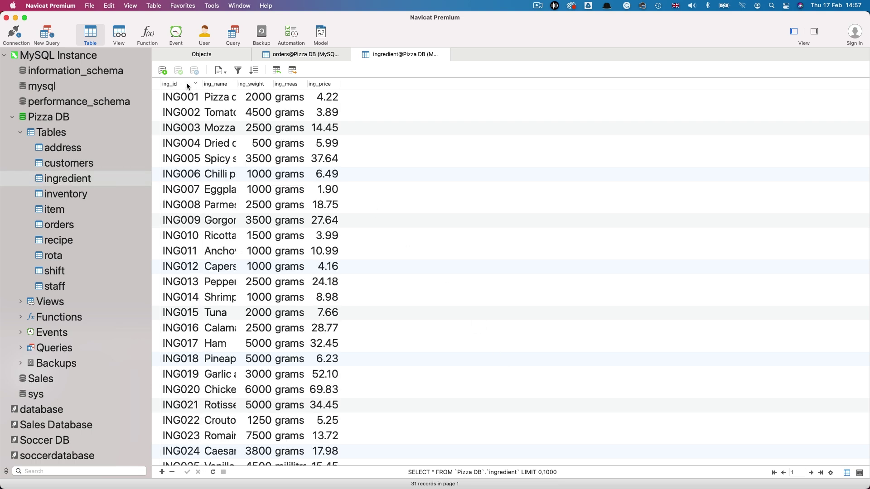
{"action": "double_click", "coordinate": [237, 85]}
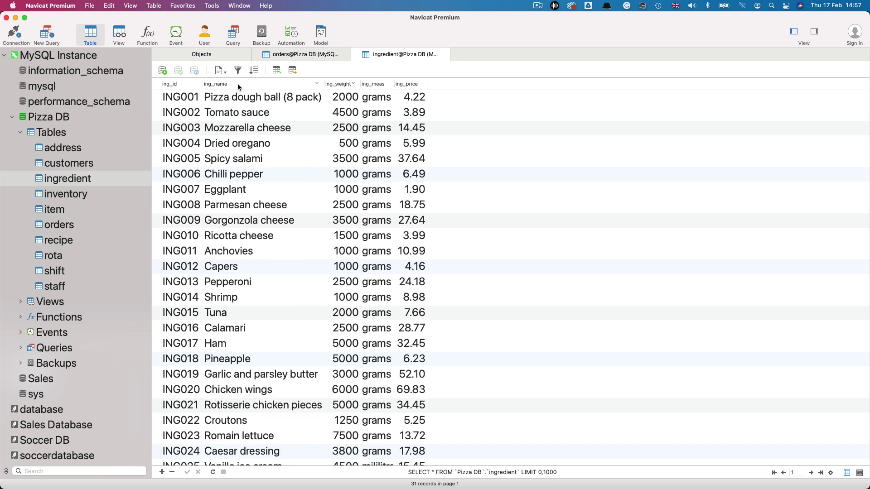